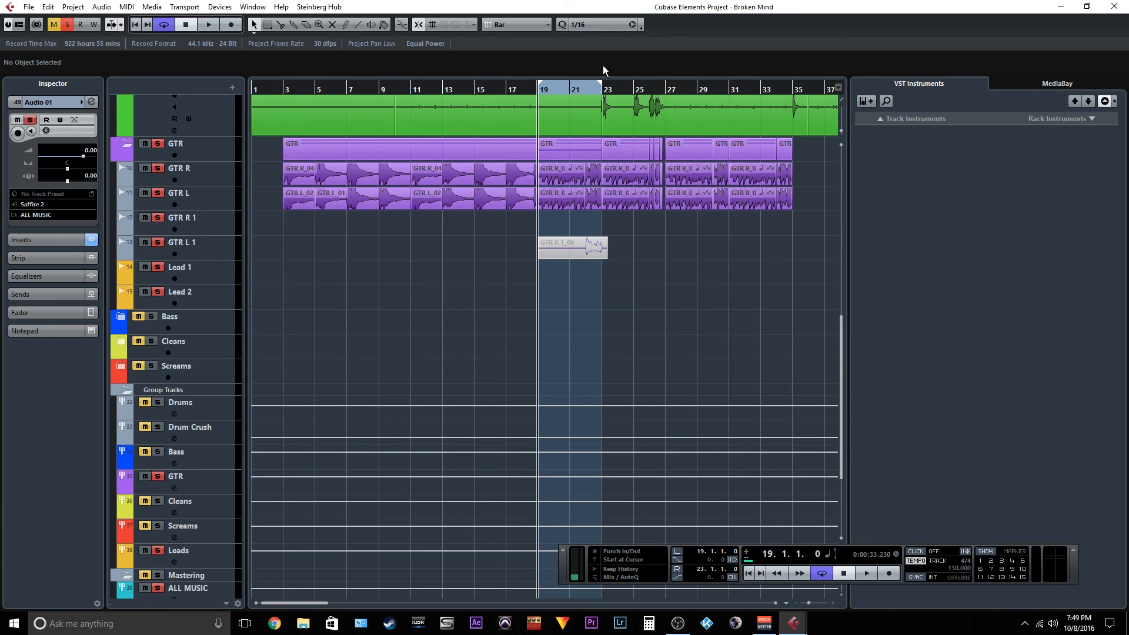
Limit the soloed guitar tracks in the GTR folder to GTR R and GTR L.
scroll(577, 196, up, 5)
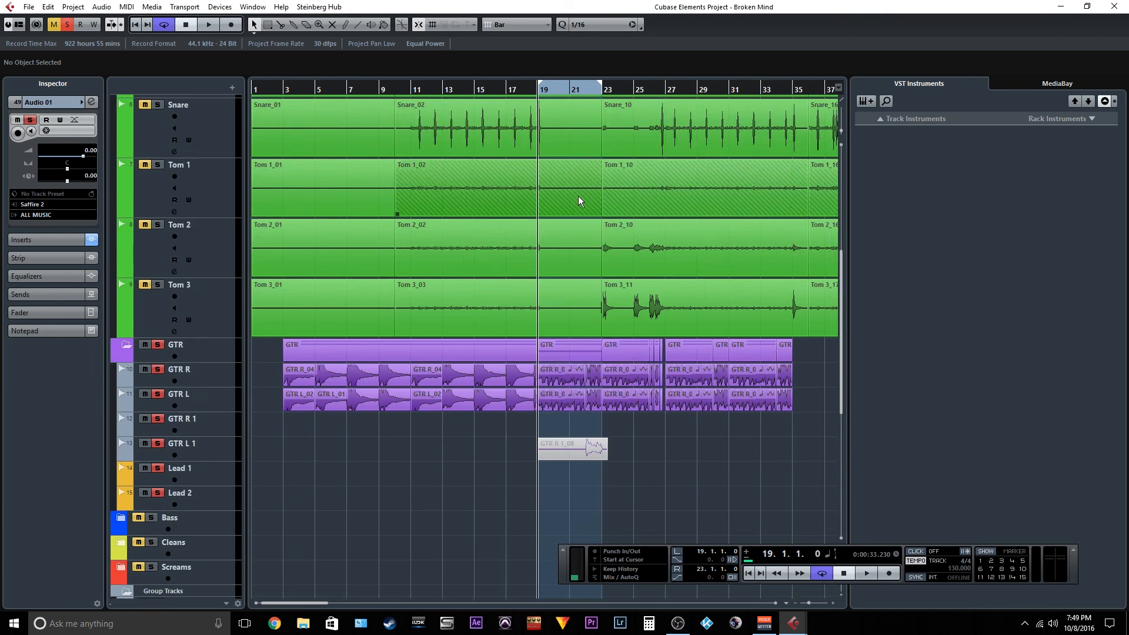
scroll(575, 198, up, 5)
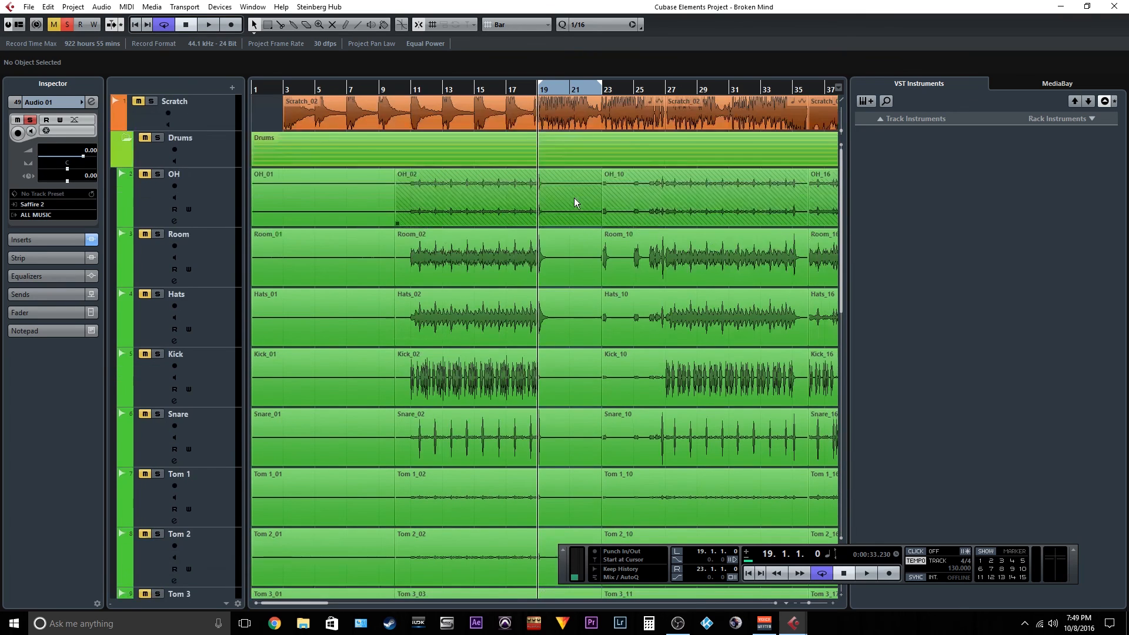
scroll(588, 247, down, 7)
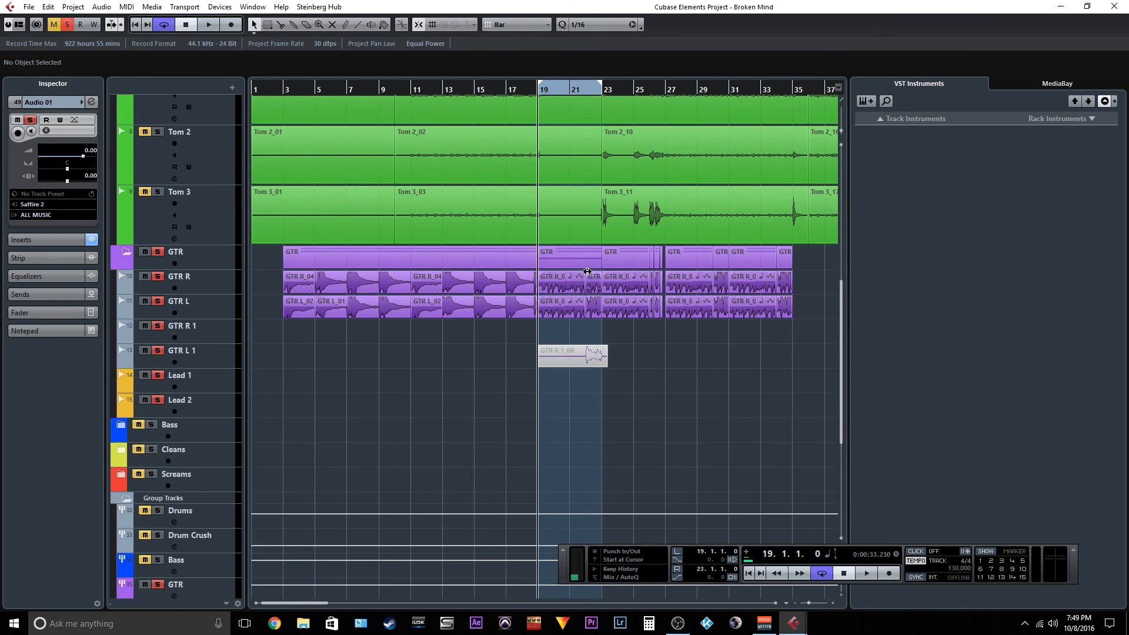
scroll(624, 285, right, 4)
scroll(624, 284, right, 3)
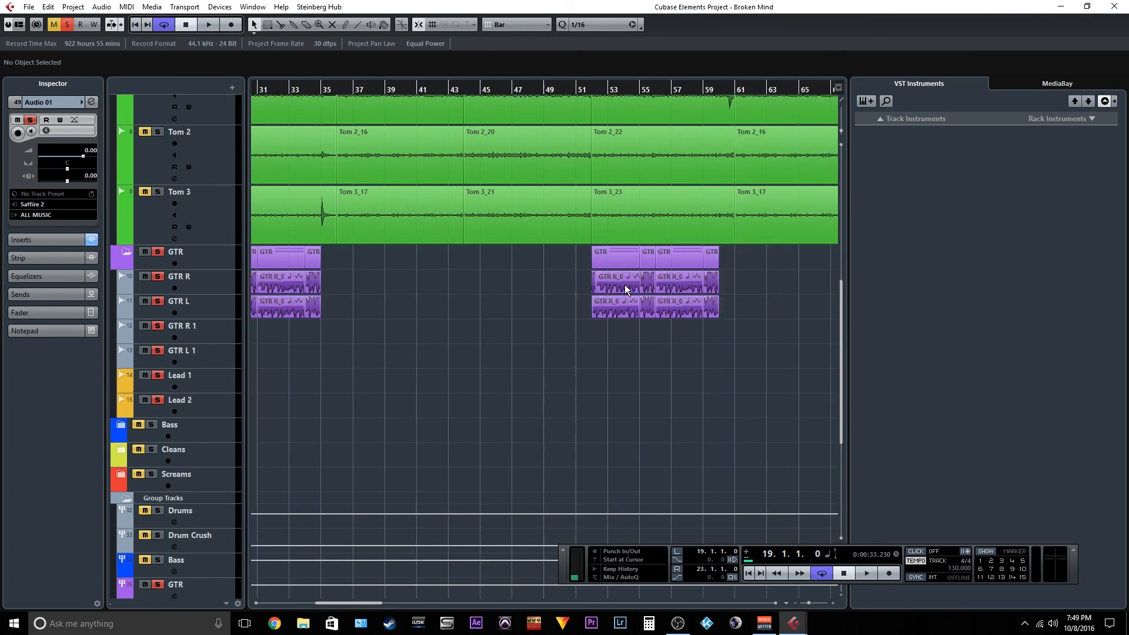
scroll(624, 285, left, 7)
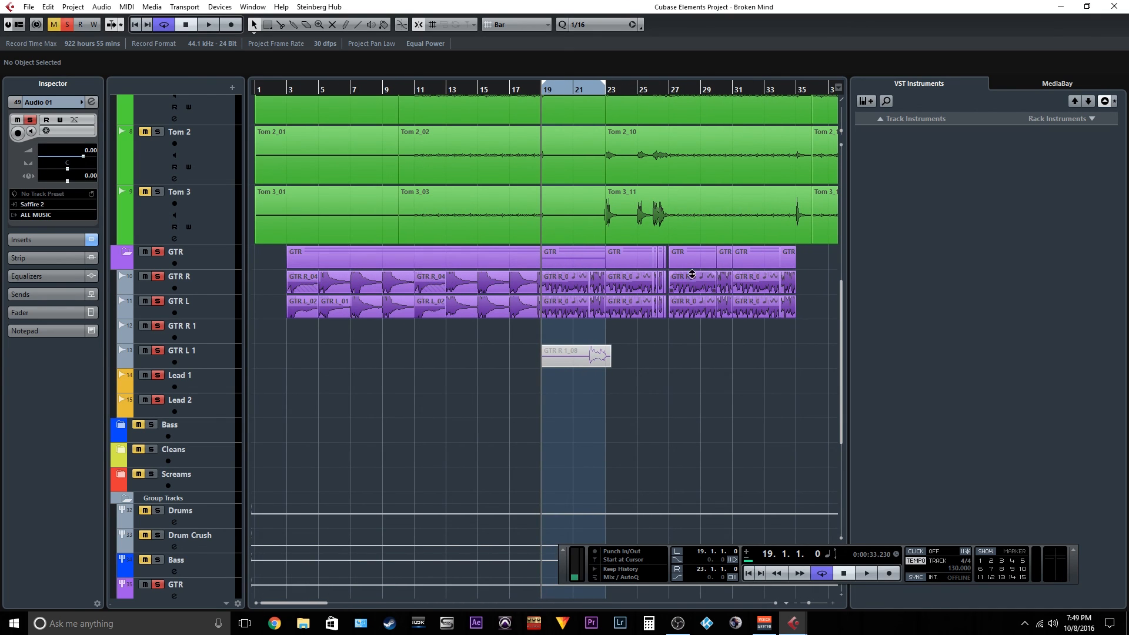
click(157, 275)
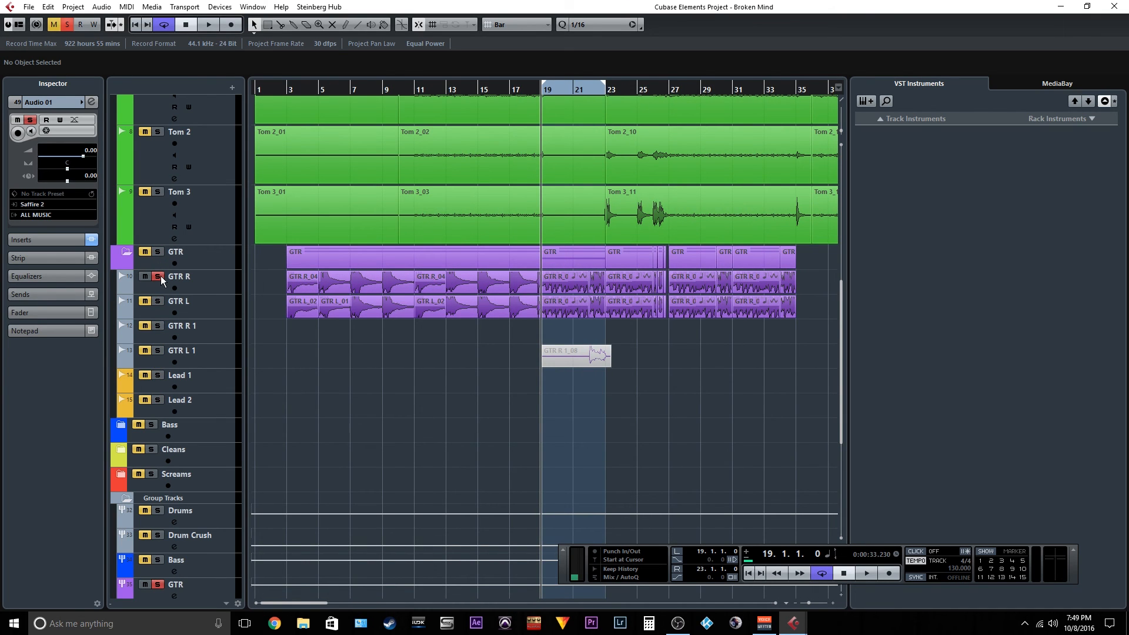
click(158, 301)
Show the GTR R track's inserts and inspect its Toneforge - Menace plug-in, closing the plug-in window when done.
scroll(211, 308, down, 5)
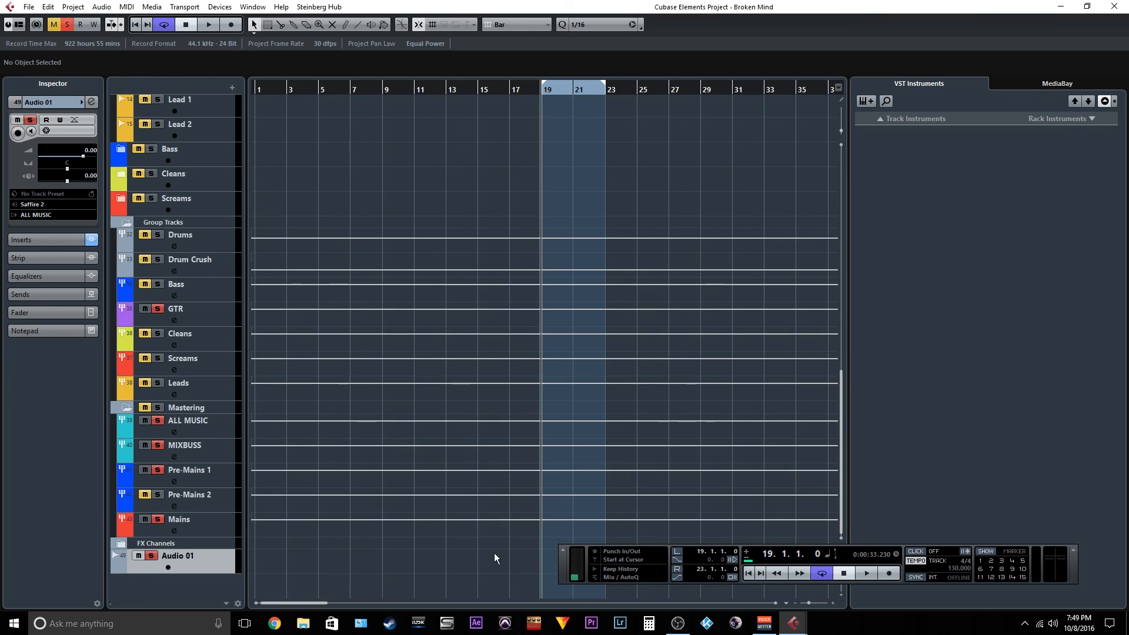
scroll(622, 319, up, 5)
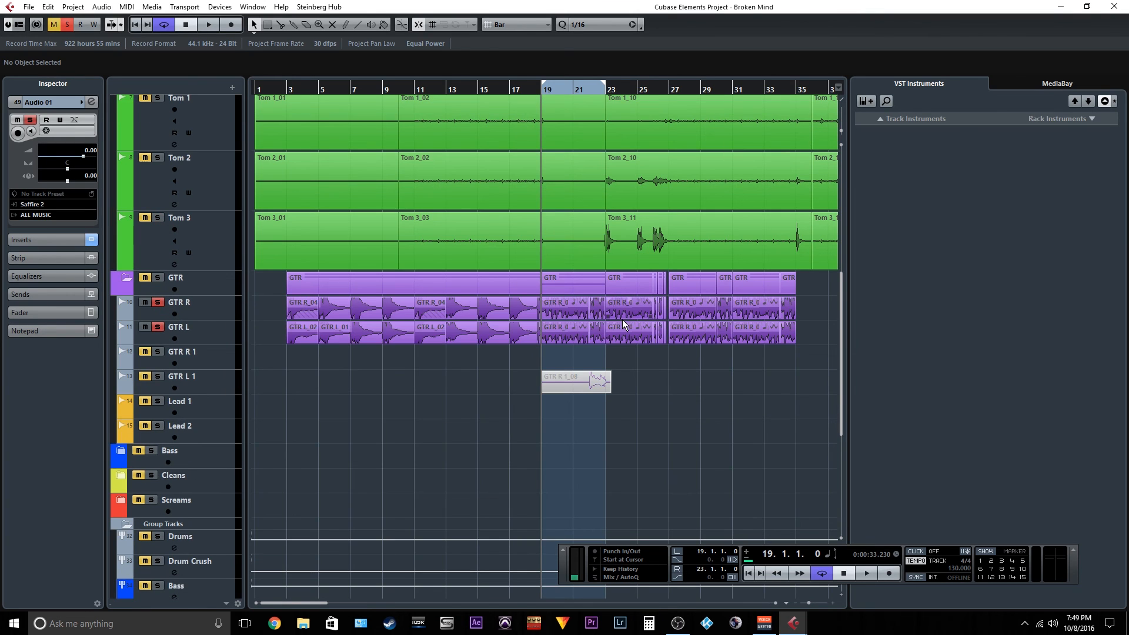
click(566, 317)
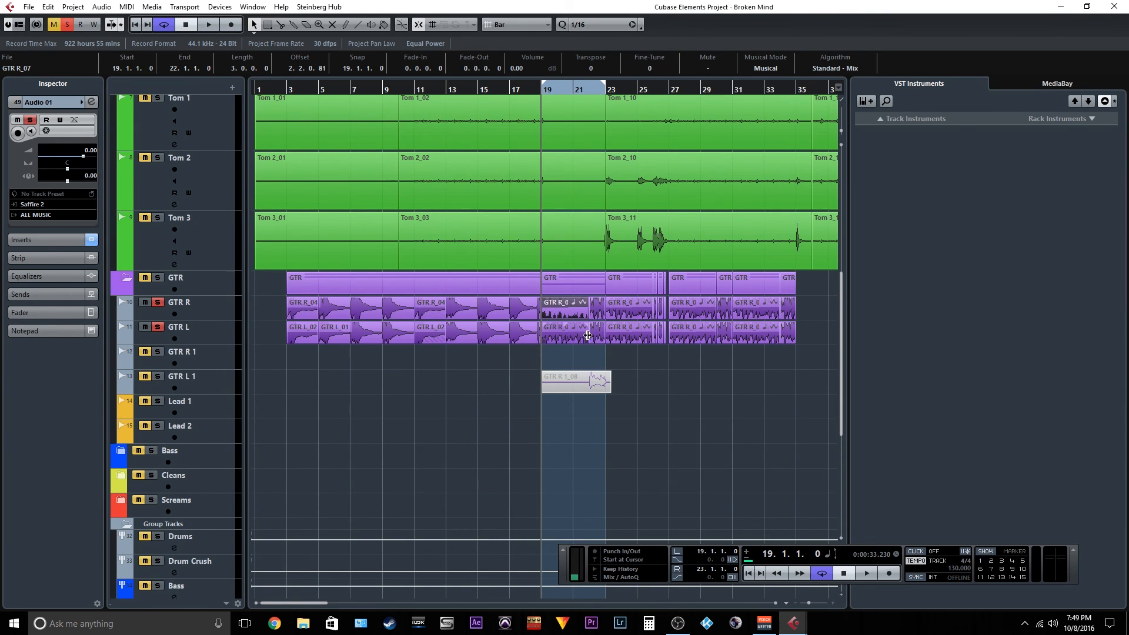
click(557, 355)
click(199, 311)
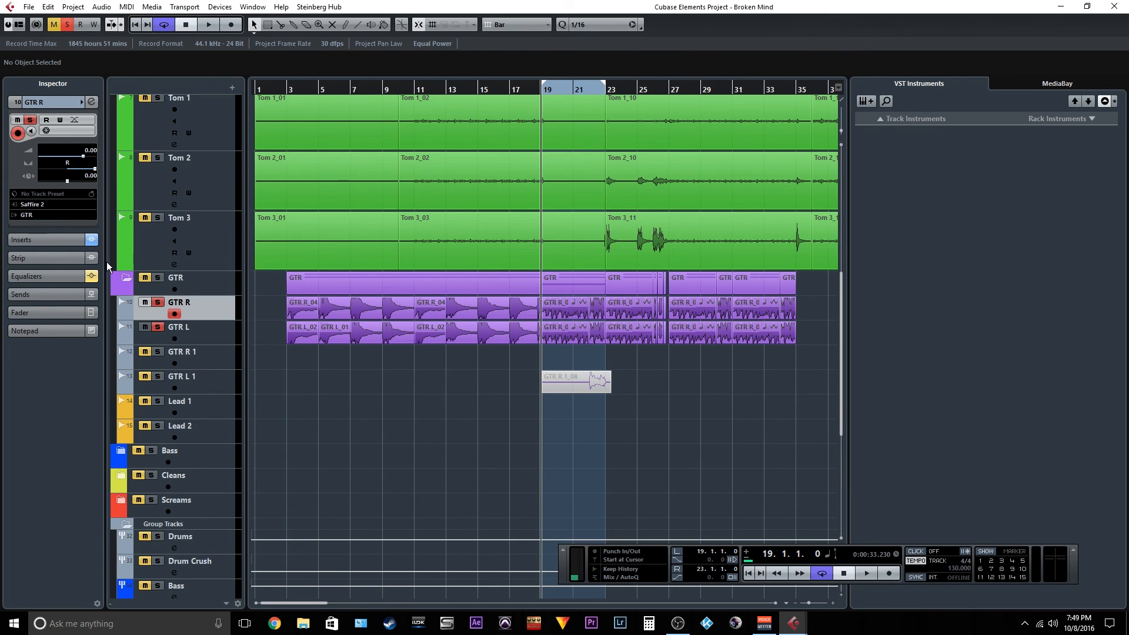
click(59, 242)
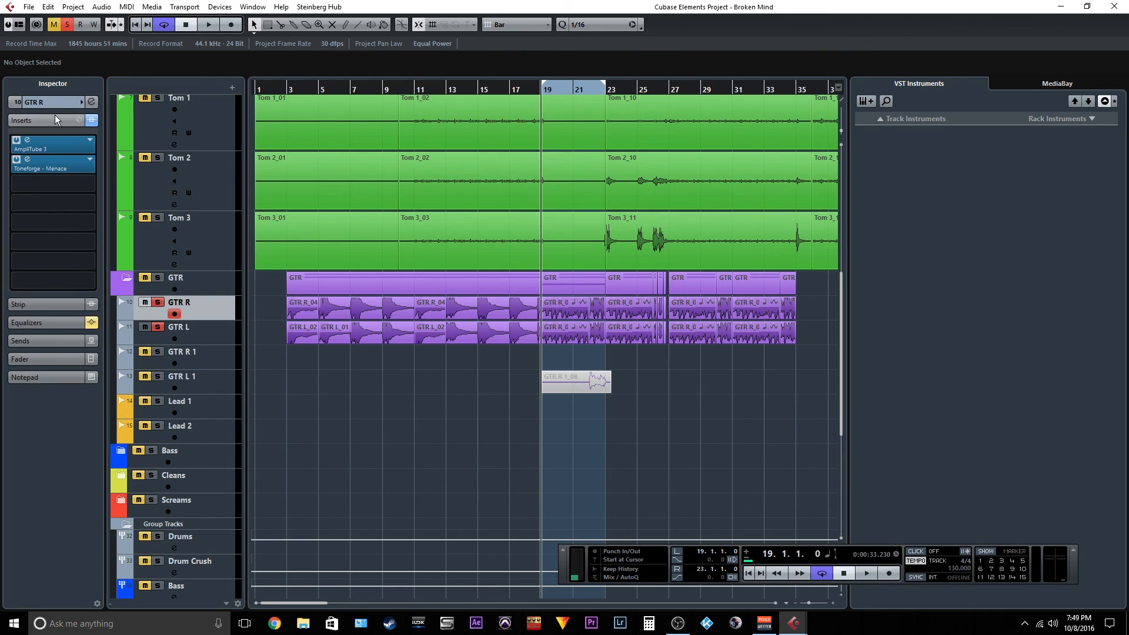
click(27, 159)
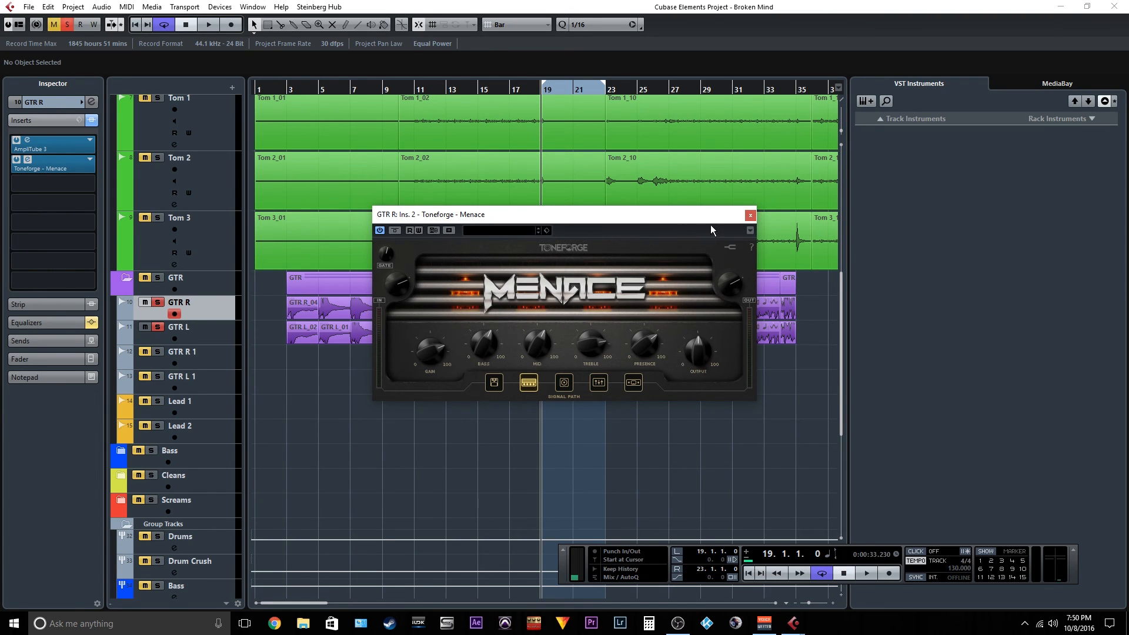
click(751, 218)
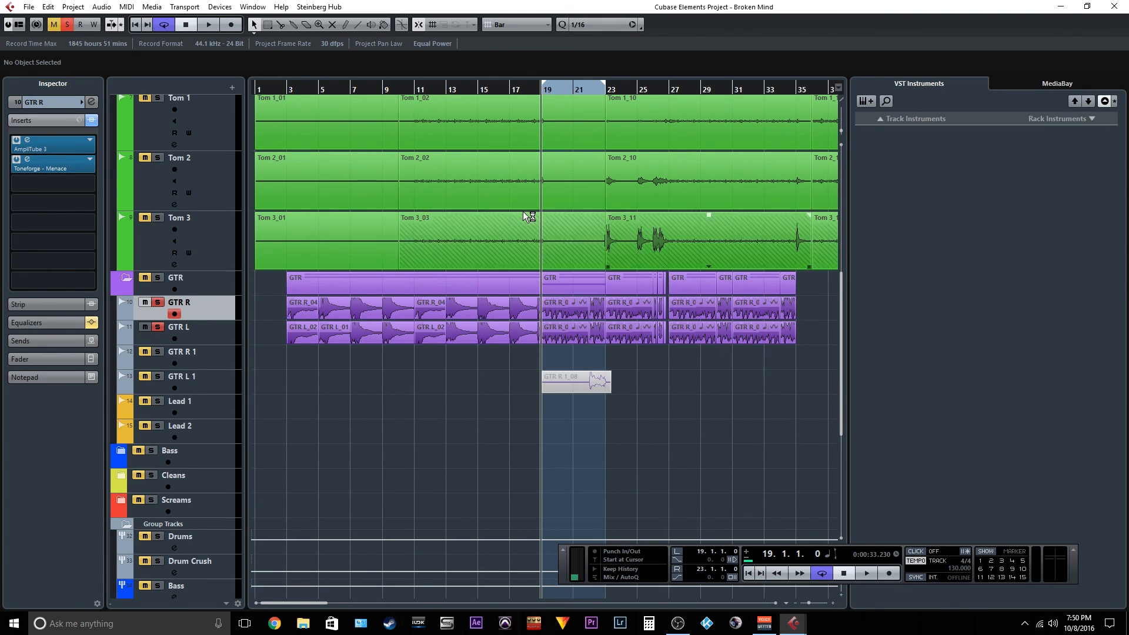
Inspect the Tuner, Amp A and Cab A modules of AmpliTube 3 on the GTR R track, and close the plug-in.
click(27, 140)
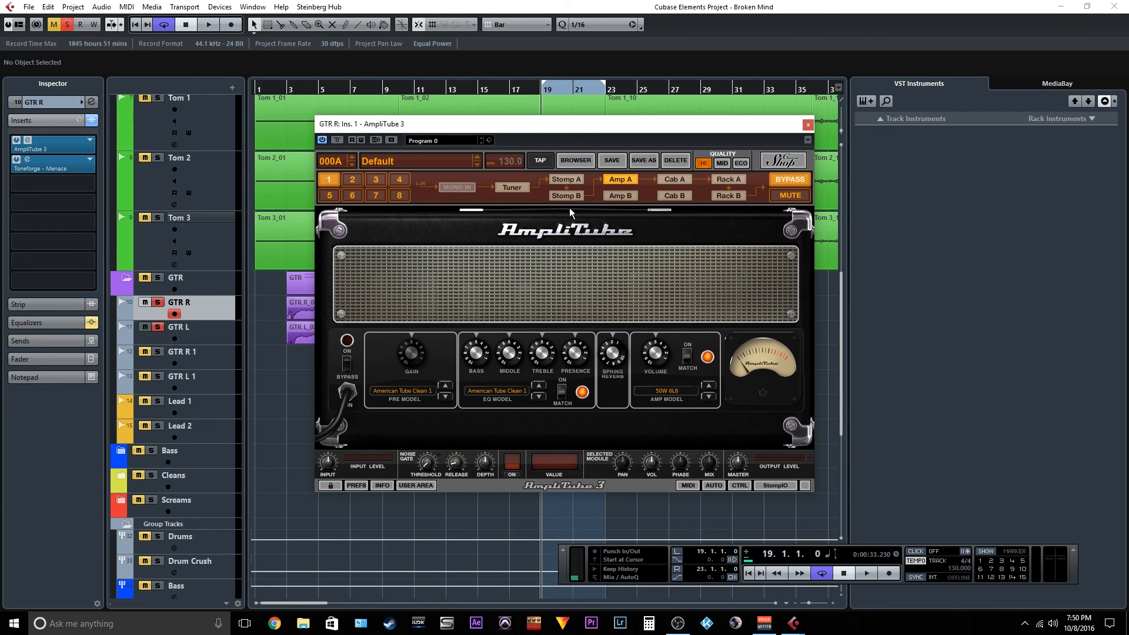
click(509, 186)
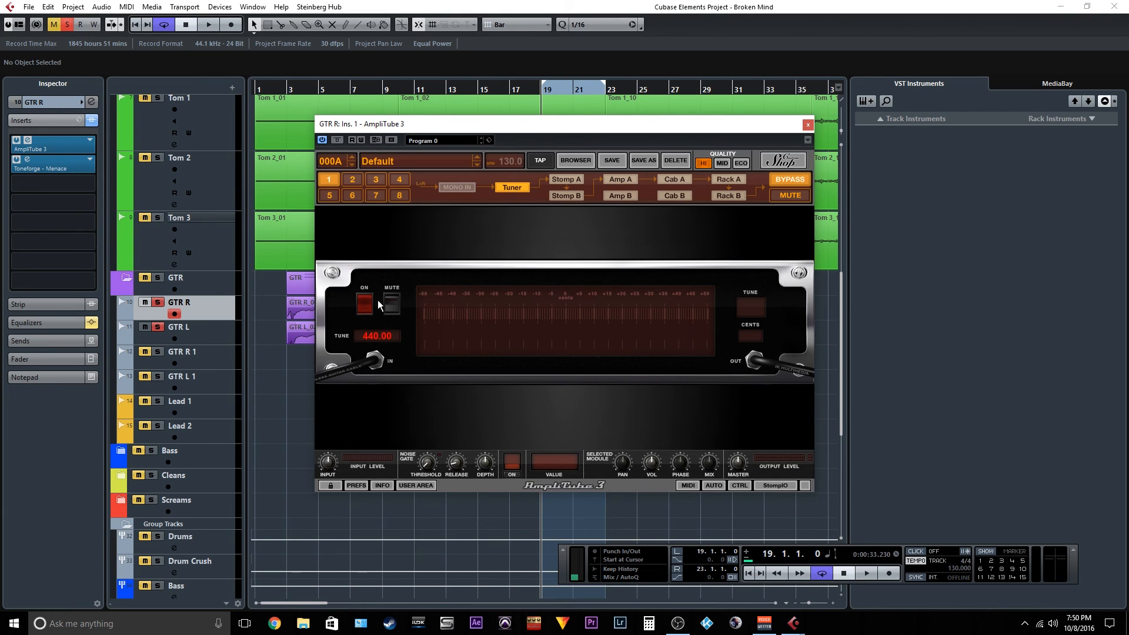
click(620, 180)
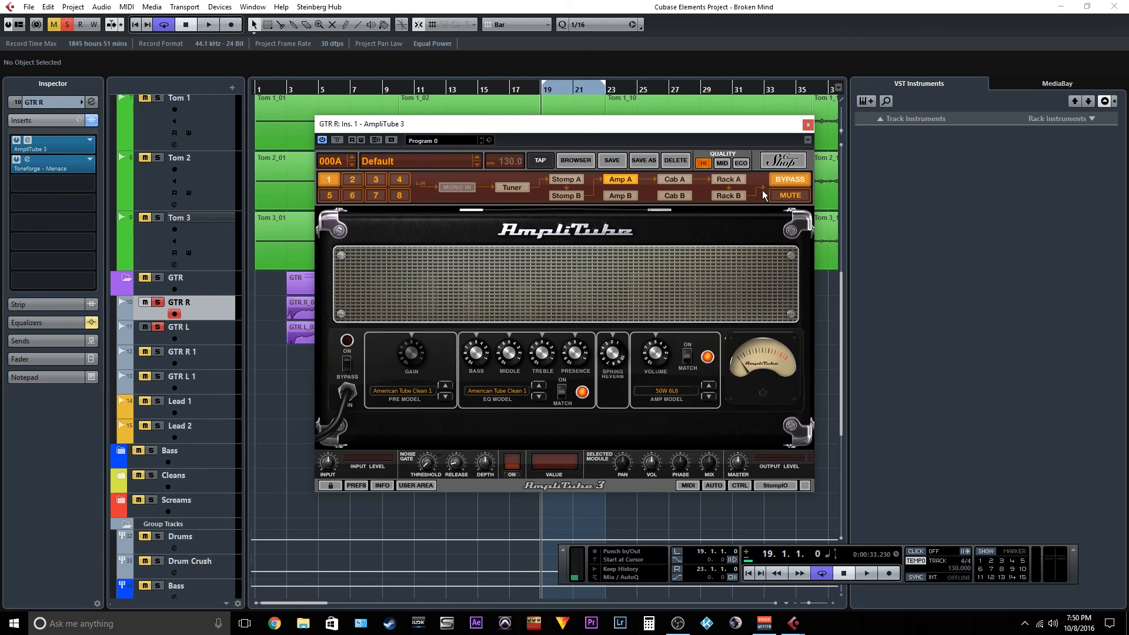
click(673, 180)
click(808, 125)
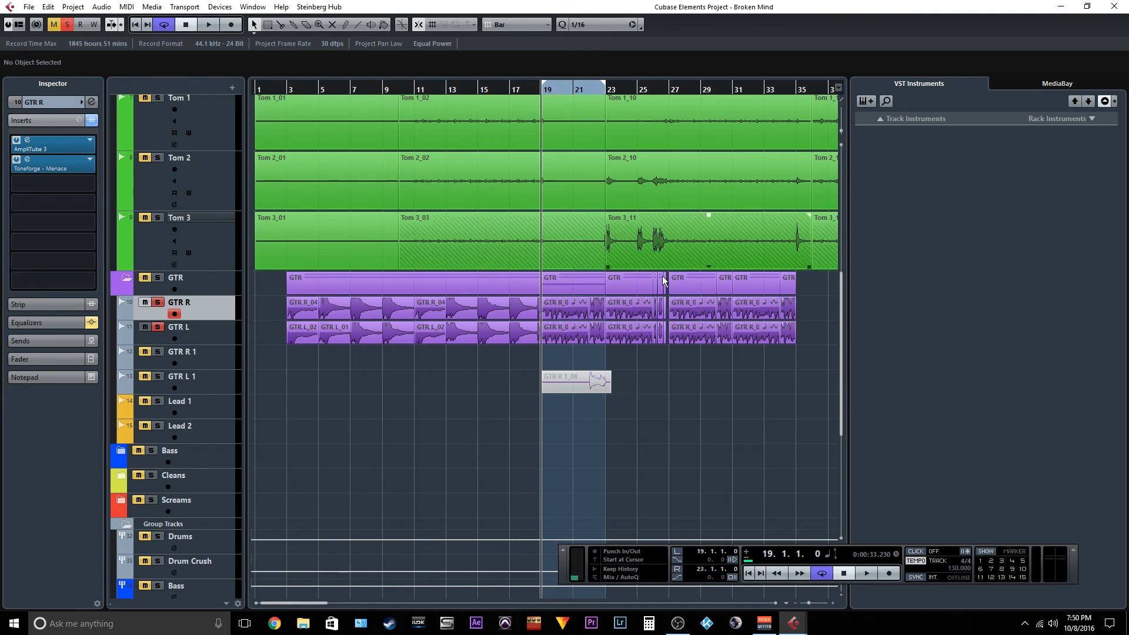
Check the inserts of the GTR L track and the GTR group track.
click(557, 340)
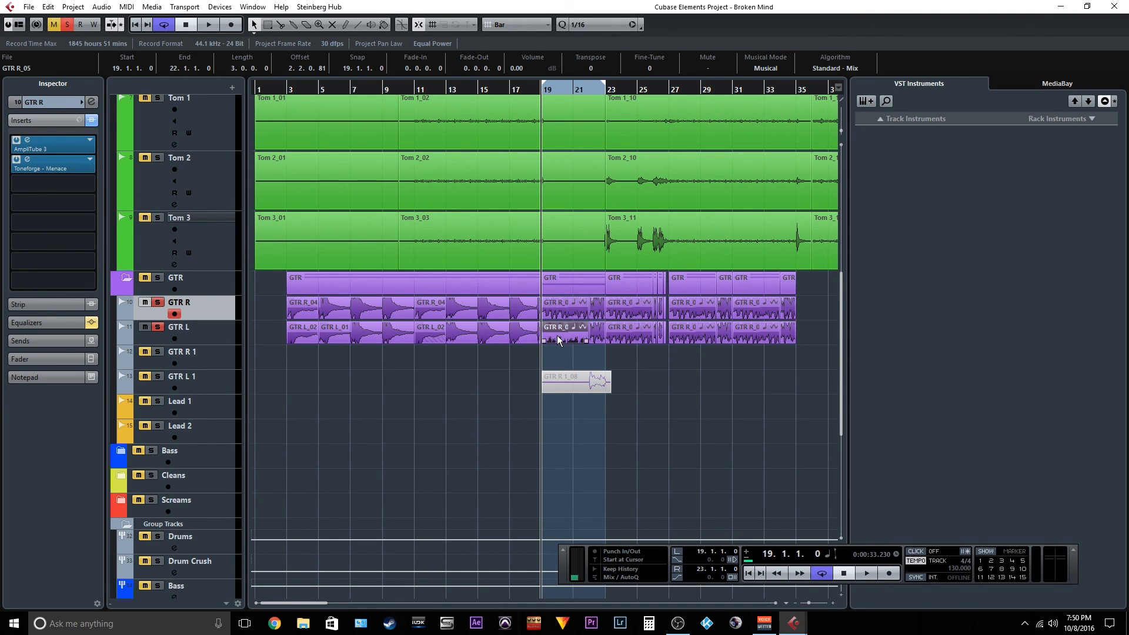
click(202, 324)
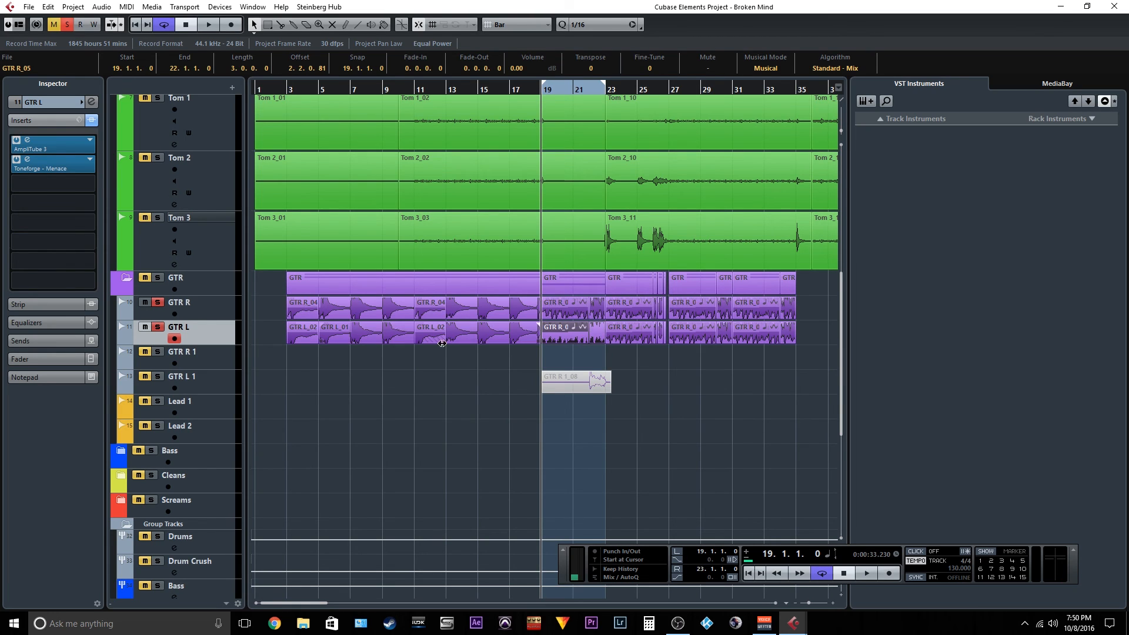
scroll(166, 485, down, 4)
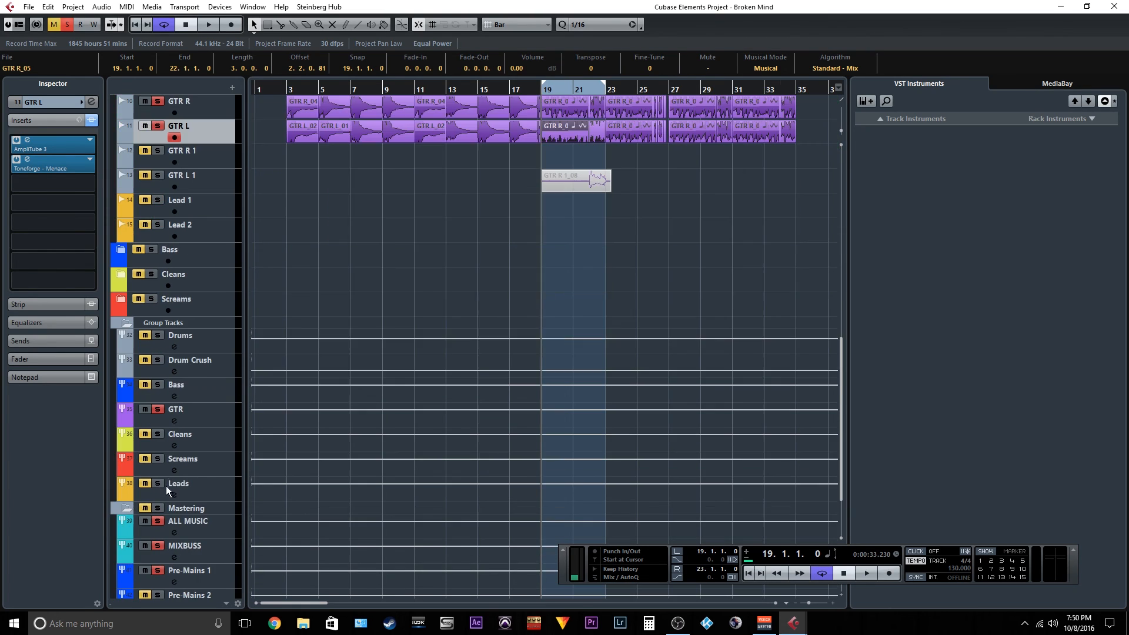
click(177, 416)
Play the looped guitar section from bar 19 to hear the soloed guitars, and stop playback.
scroll(596, 191, up, 7)
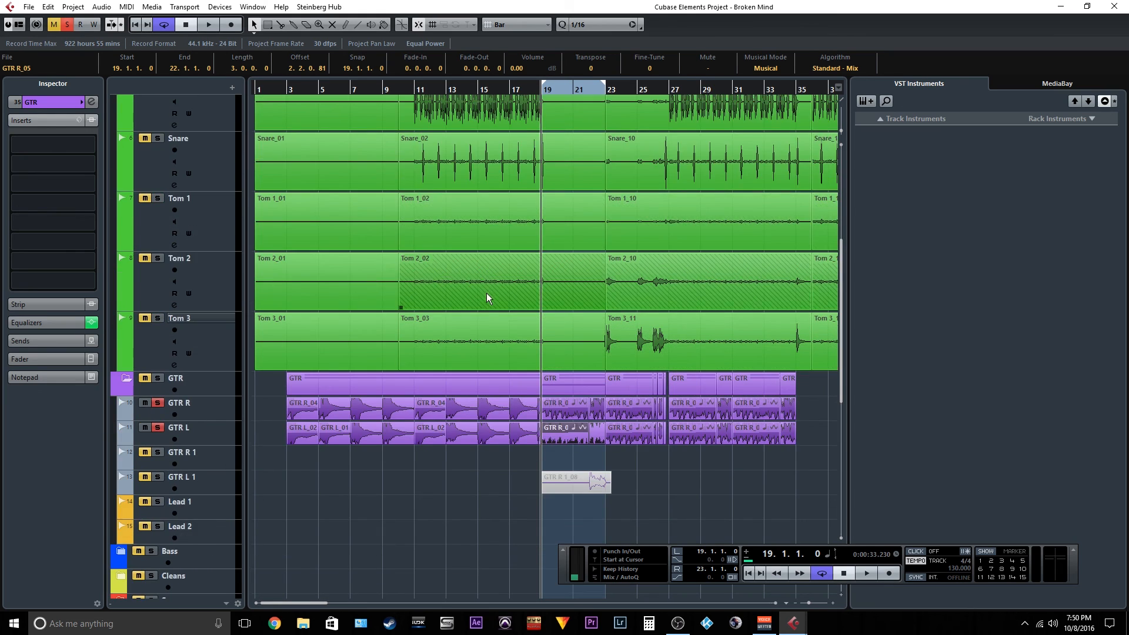
scroll(486, 293, down, 2)
scroll(553, 336, down, 2)
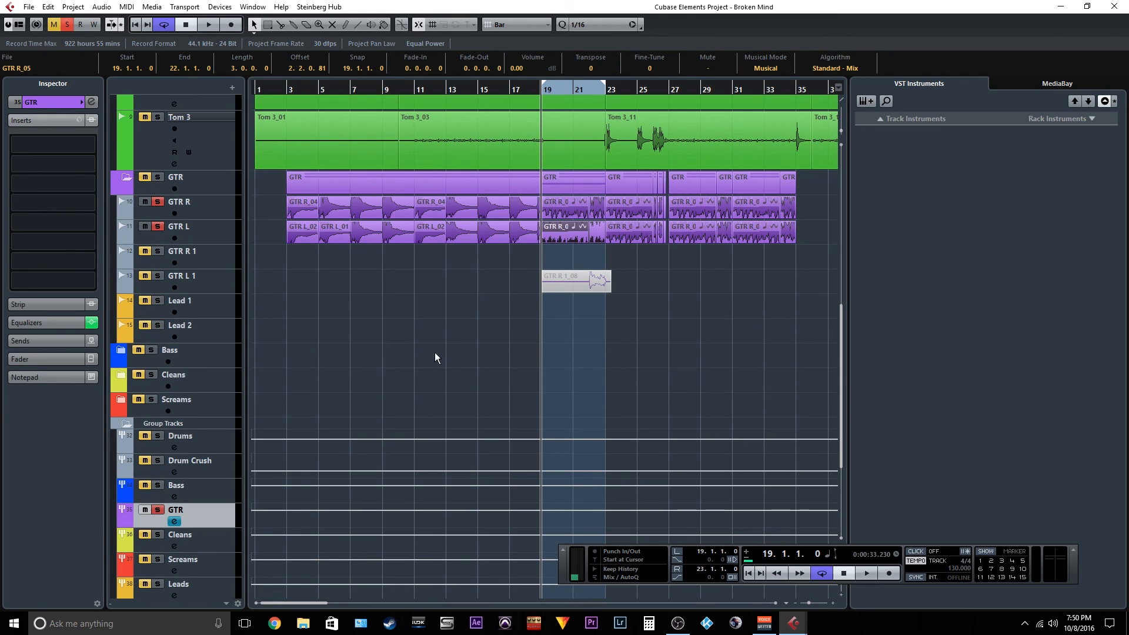
key(space)
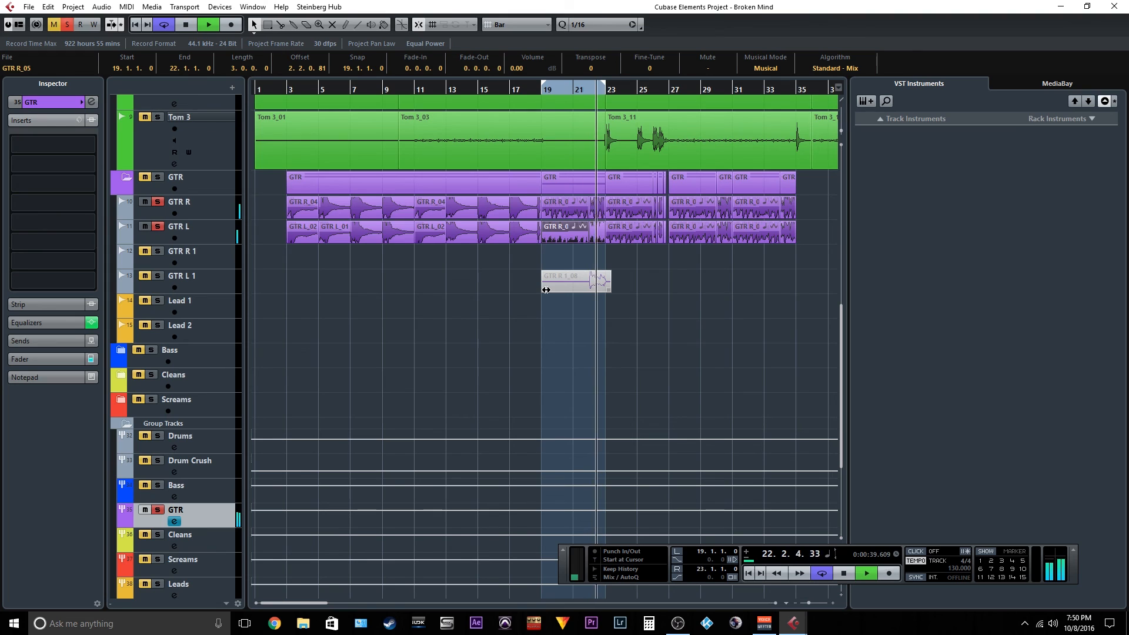
key(space)
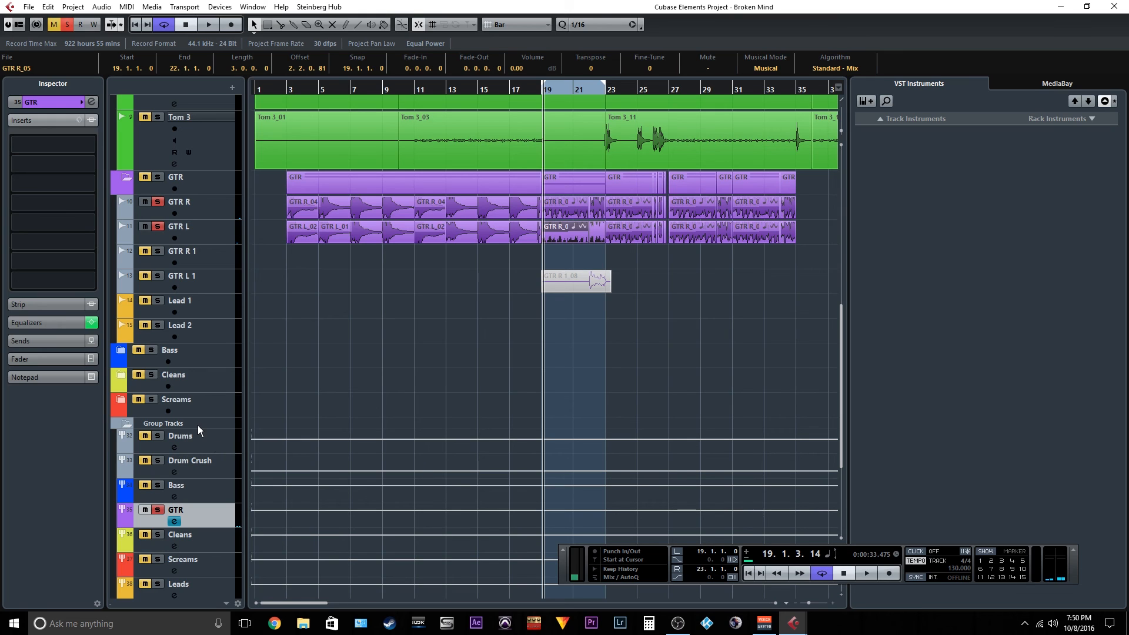
Show the GTR group's equalizer and open its channel settings, moving the window clear of the guitar clips.
click(34, 324)
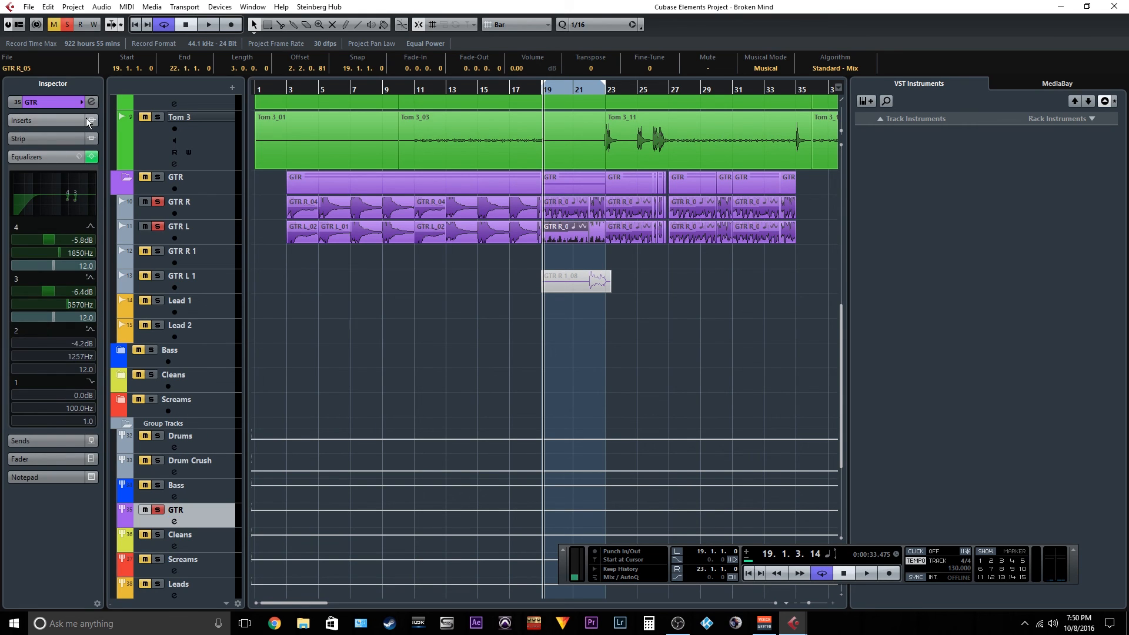
click(91, 102)
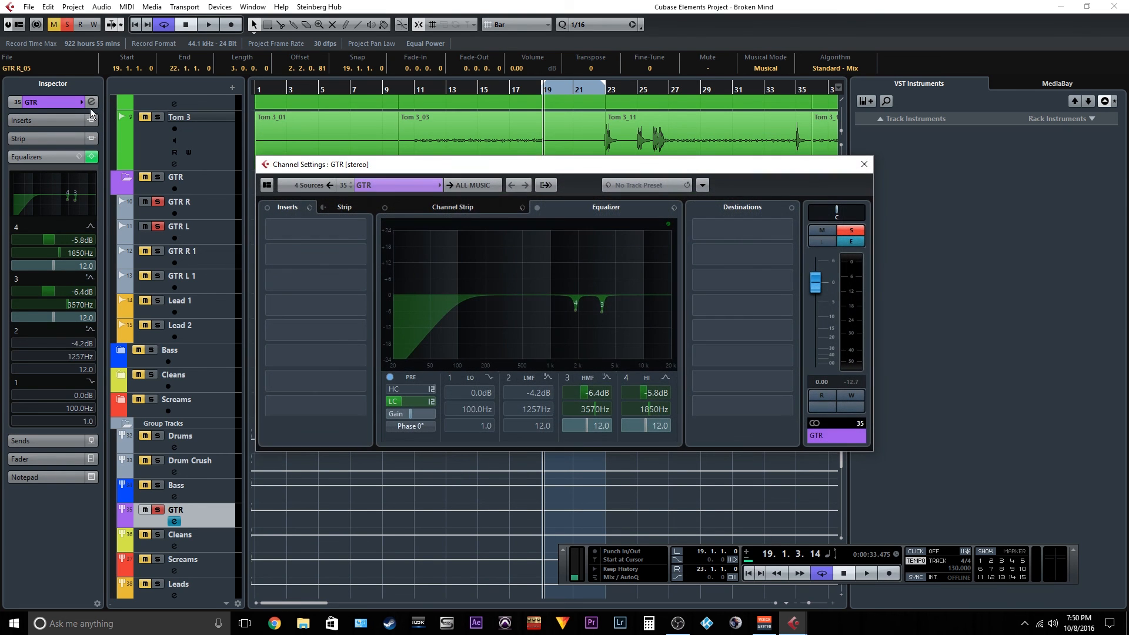
drag(589, 169, 772, 259)
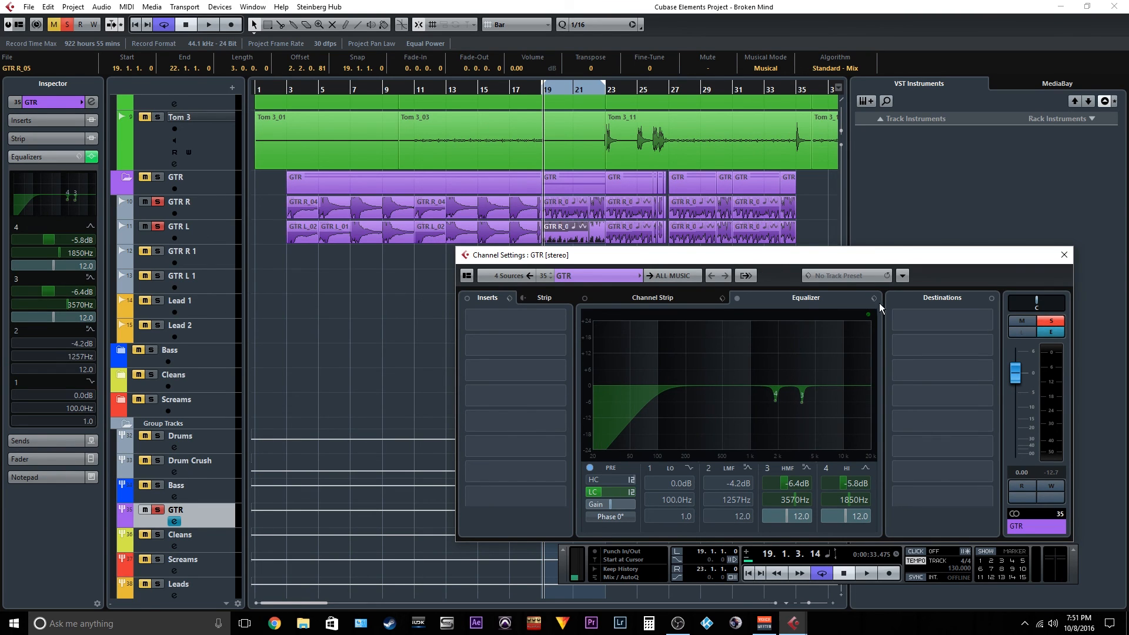
Play the guitar loop with the GTR group's equalizer and pre-filters bypassed, and re-enable the equalizer during playback.
click(737, 298)
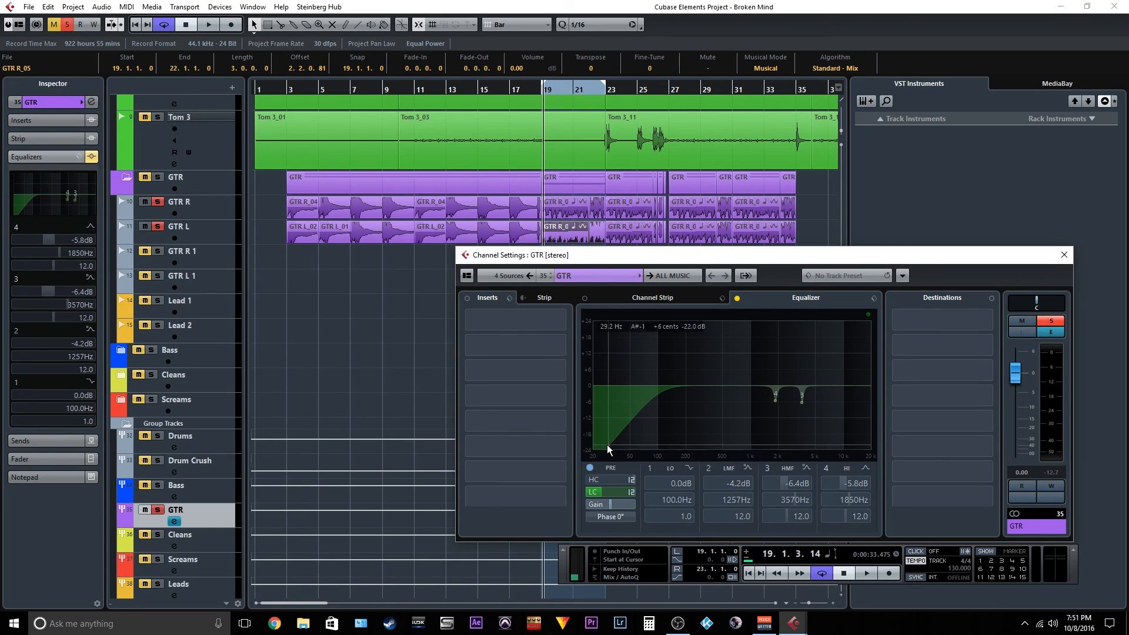
click(591, 468)
key(space)
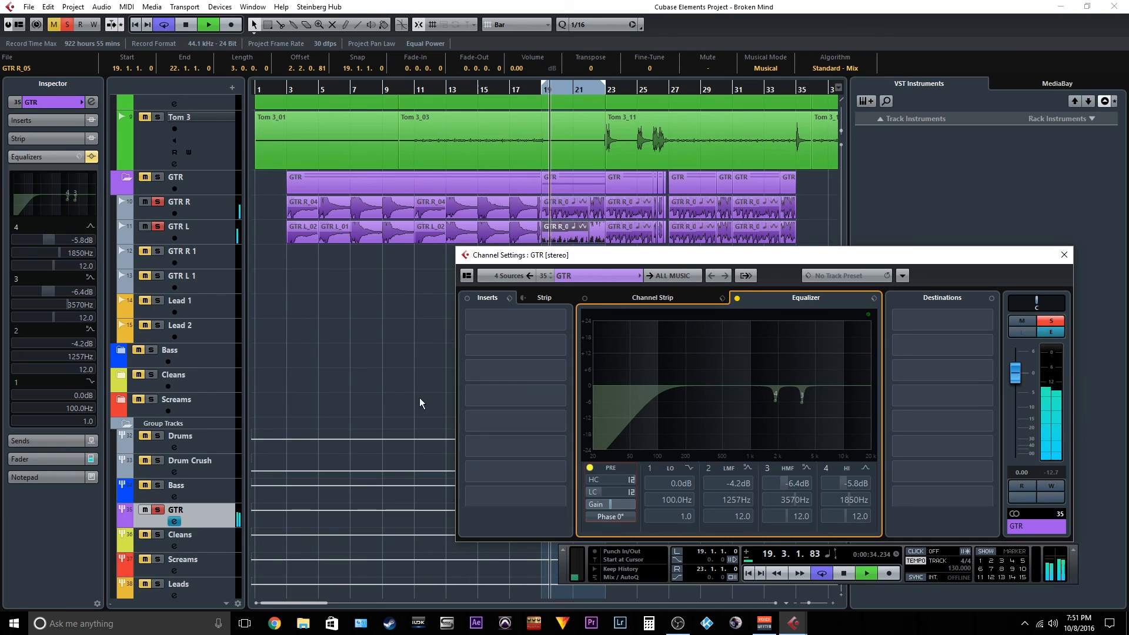
click(93, 157)
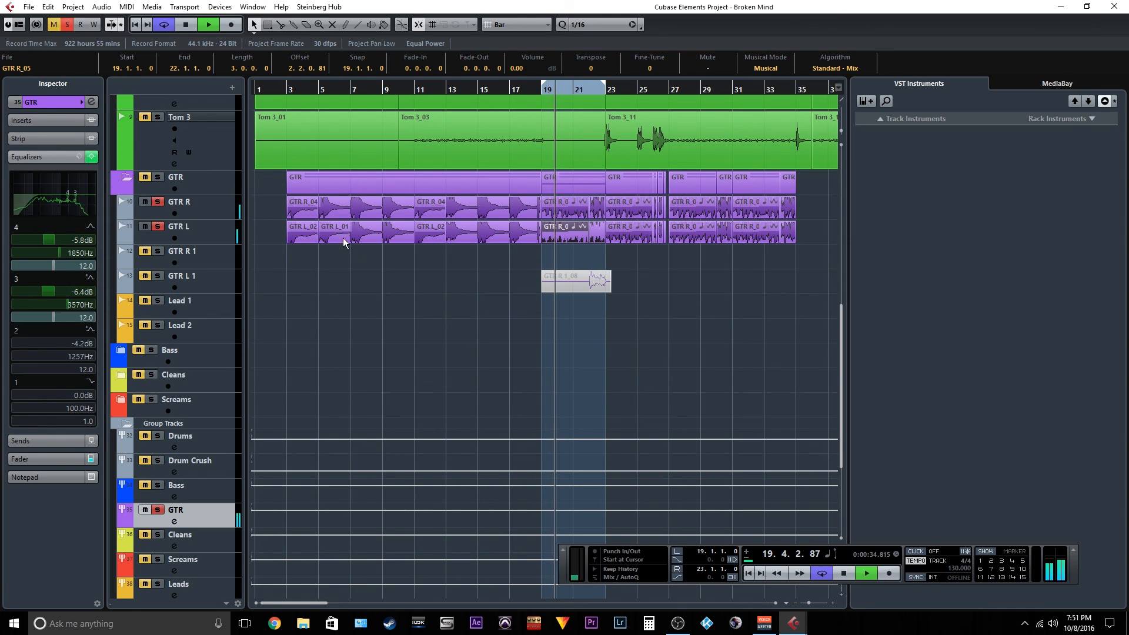
Compare the GTR group's sound with the equalizer repeatedly bypassed and enabled, leaving it enabled and stopping playback.
click(97, 102)
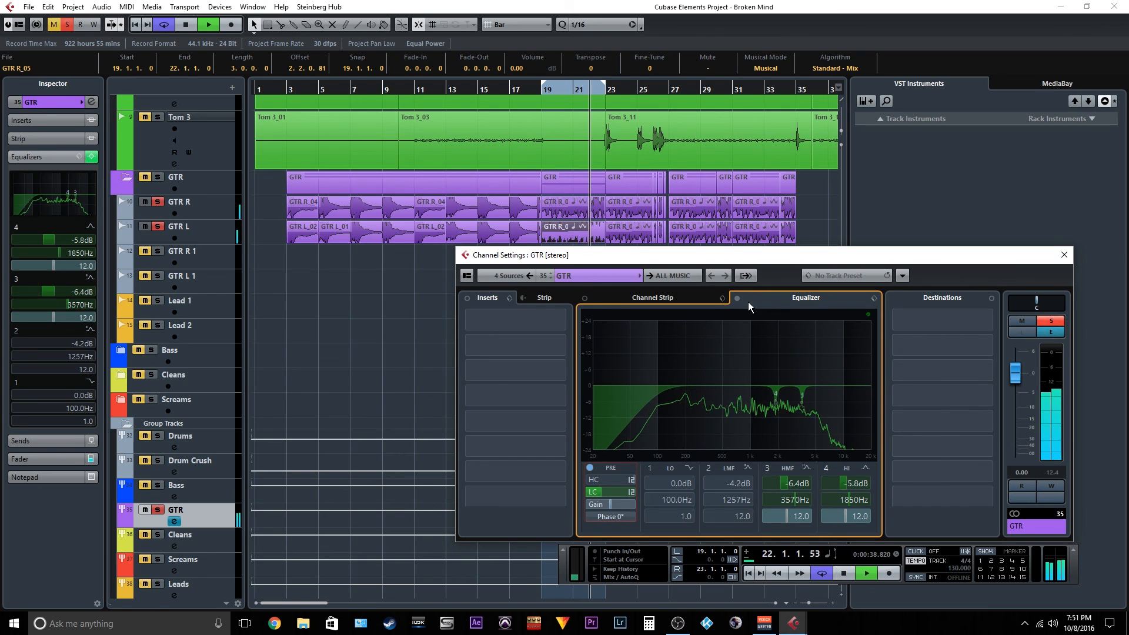
click(91, 158)
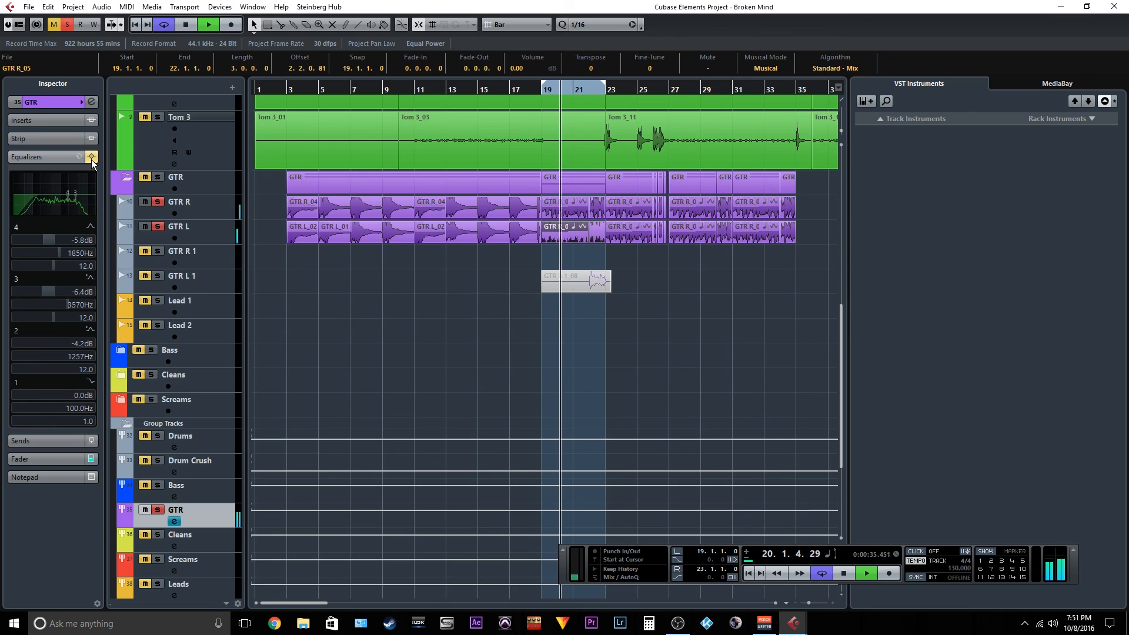
click(91, 157)
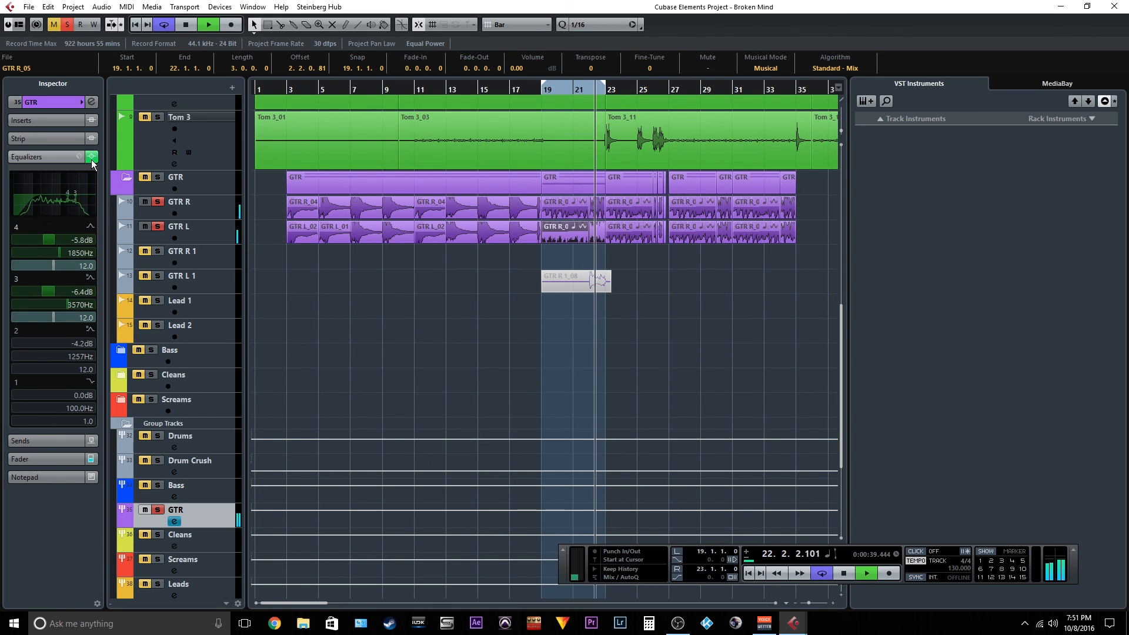
click(91, 158)
click(92, 157)
key(space)
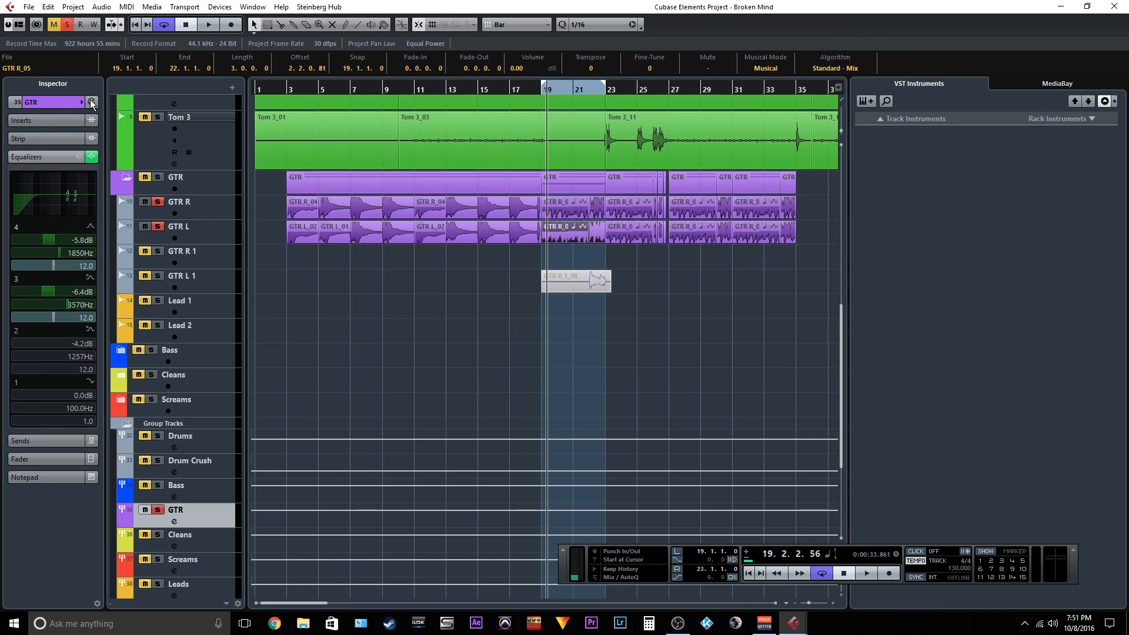
Reopen the GTR group's channel settings and move the window to the middle of the project view.
click(174, 522)
drag(657, 254, 596, 140)
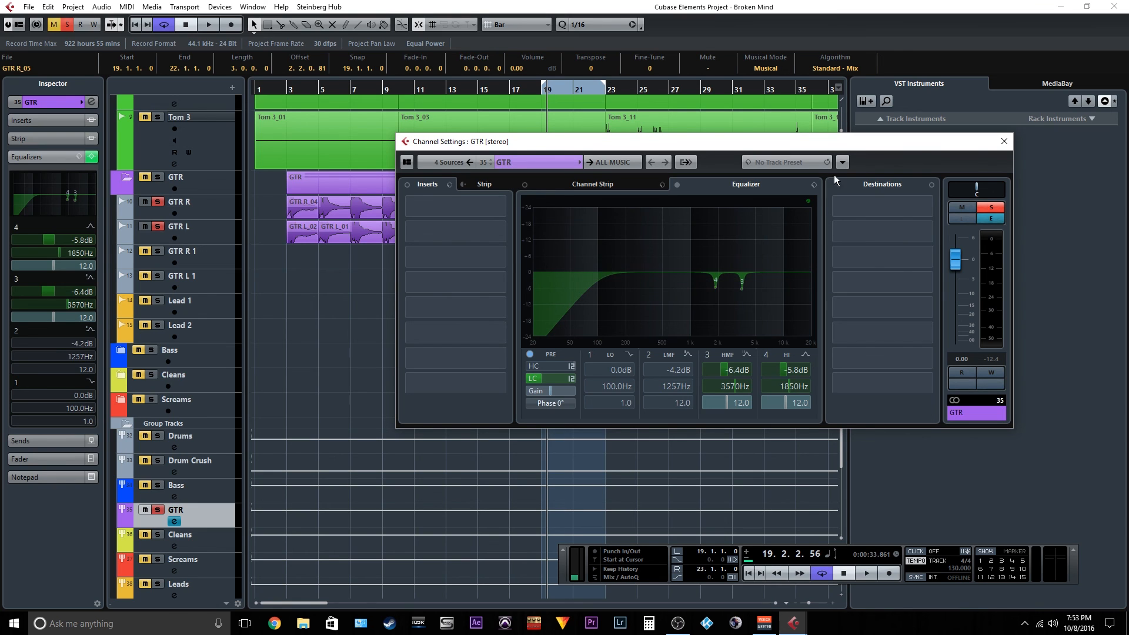
Disable equalizer bands 3 and 4, play the guitar loop without them, and re-enable both bands during playback.
click(707, 355)
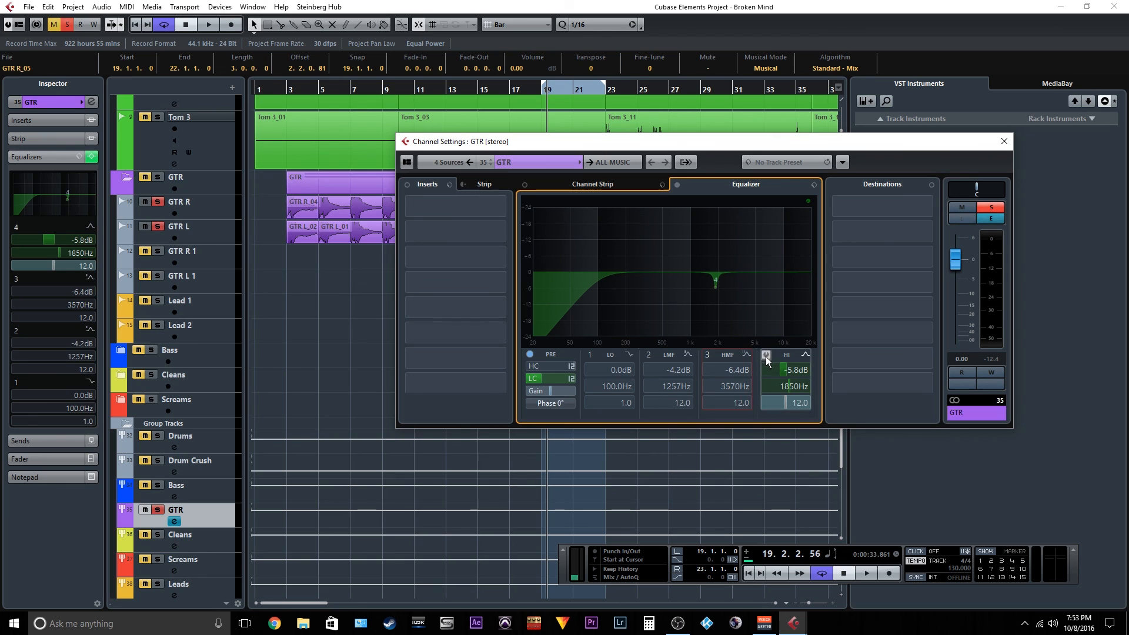
click(766, 355)
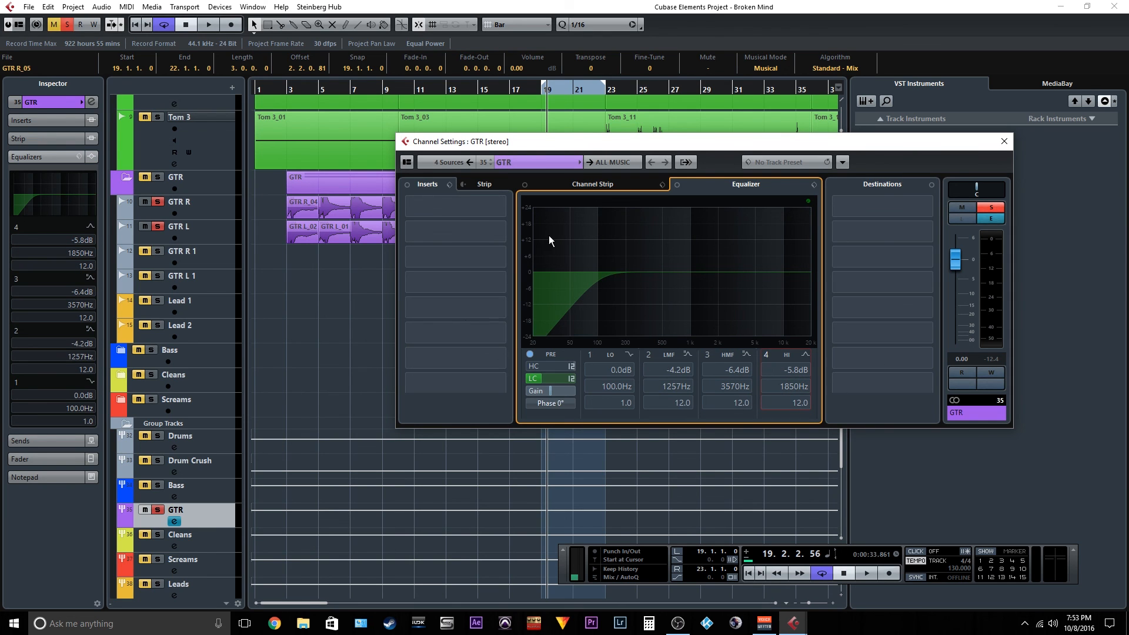
key(space)
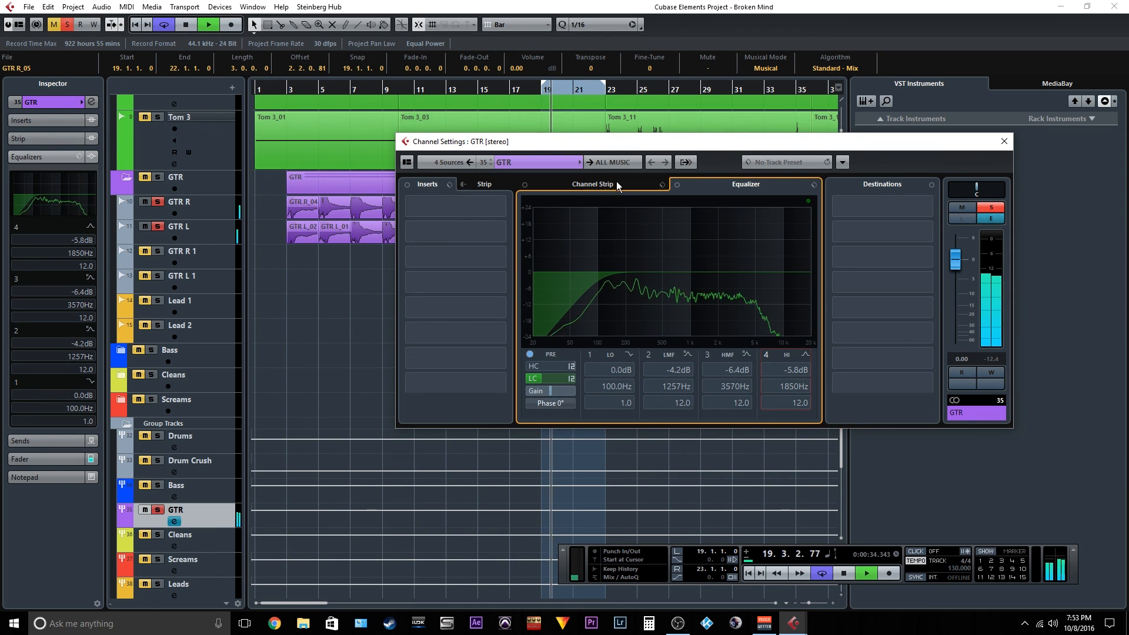
click(708, 358)
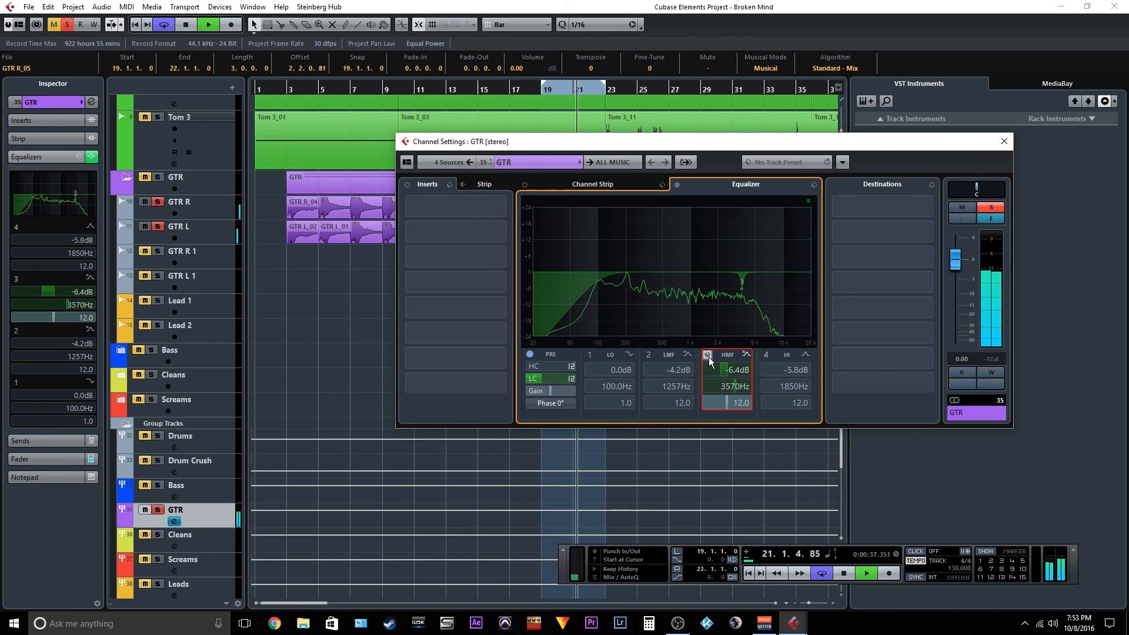
click(766, 355)
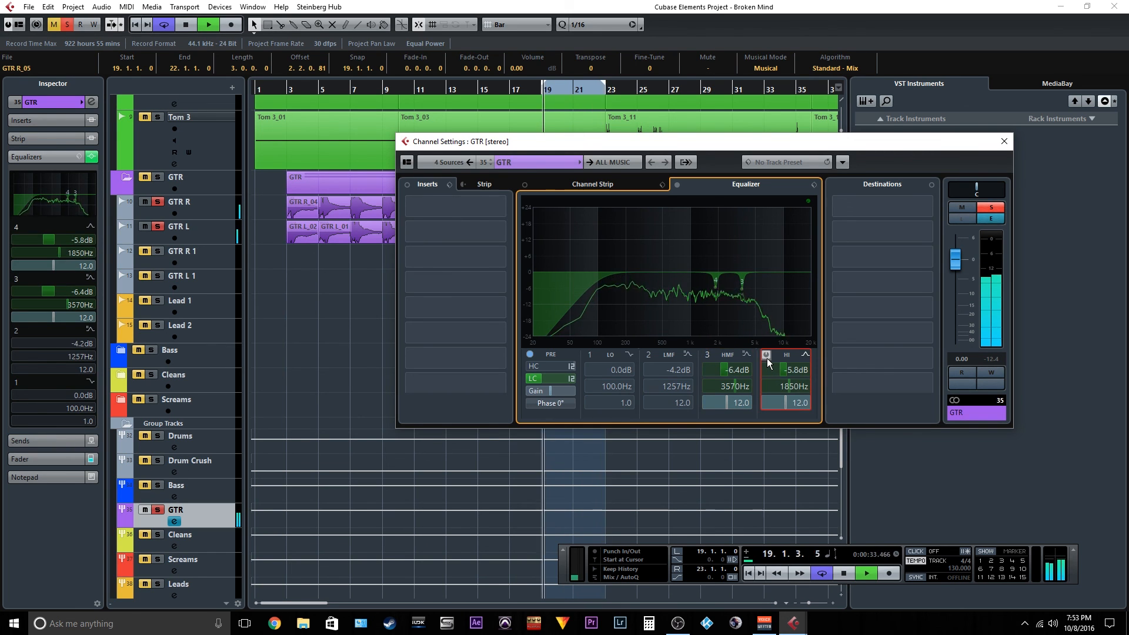
Compare the sound again by switching bands 4 and 3 off and on during playback, leaving both enabled and stopping playback.
click(767, 356)
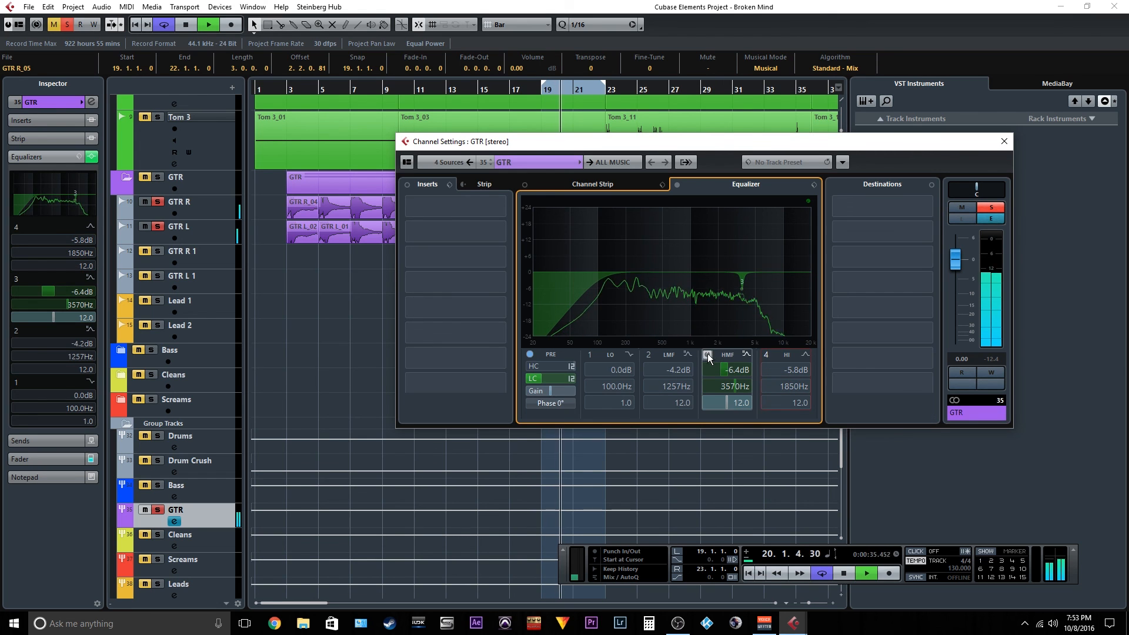
click(708, 356)
click(708, 355)
click(766, 355)
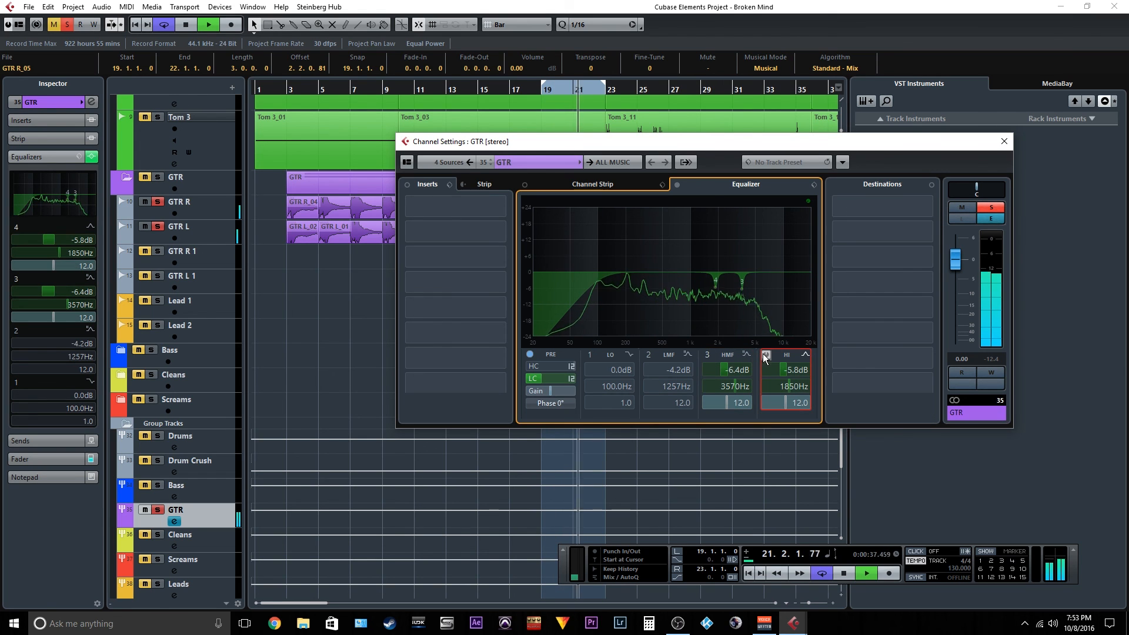
key(space)
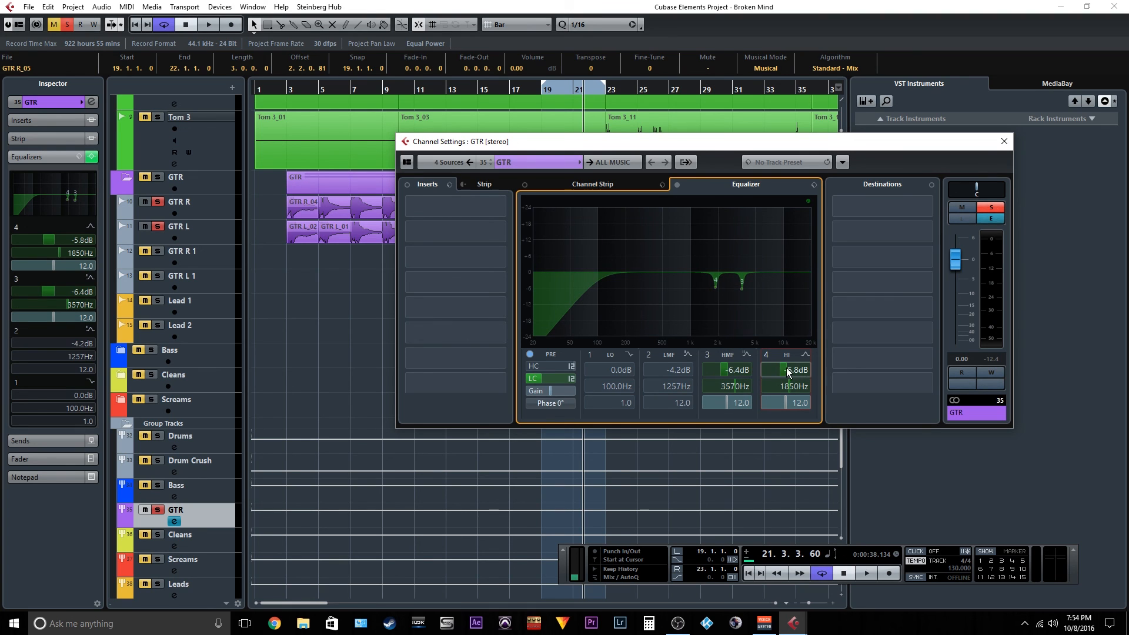
Boost band 4 to 9.8 dB with band 3 disabled, audition the guitar loop twice, and leave band 4 off with playback stopped.
drag(778, 368, 817, 368)
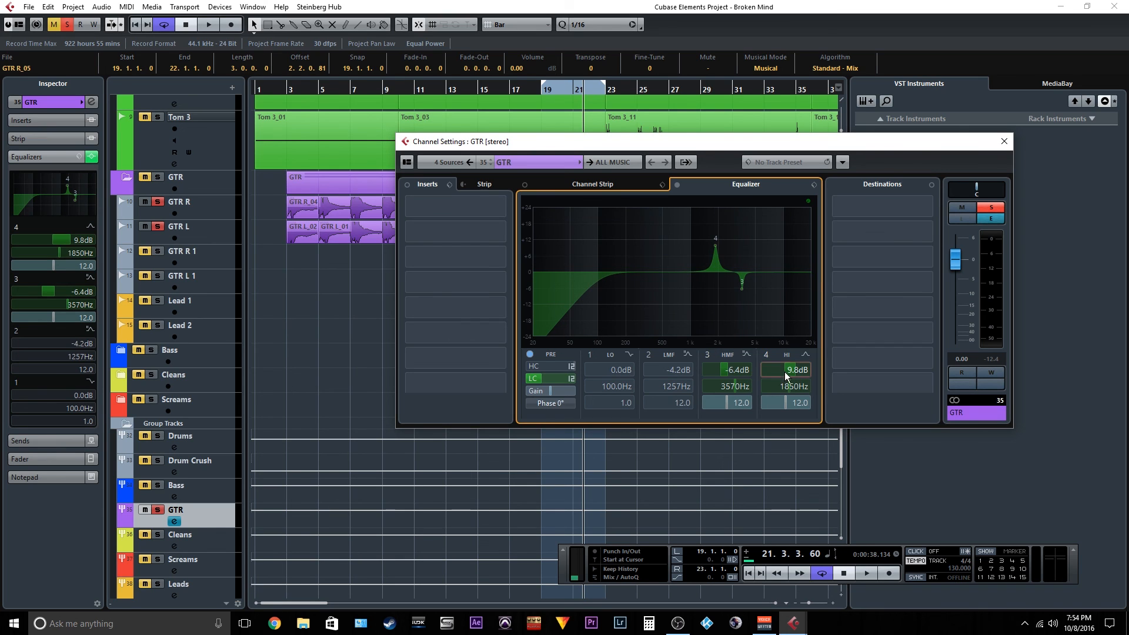
click(708, 354)
key(space)
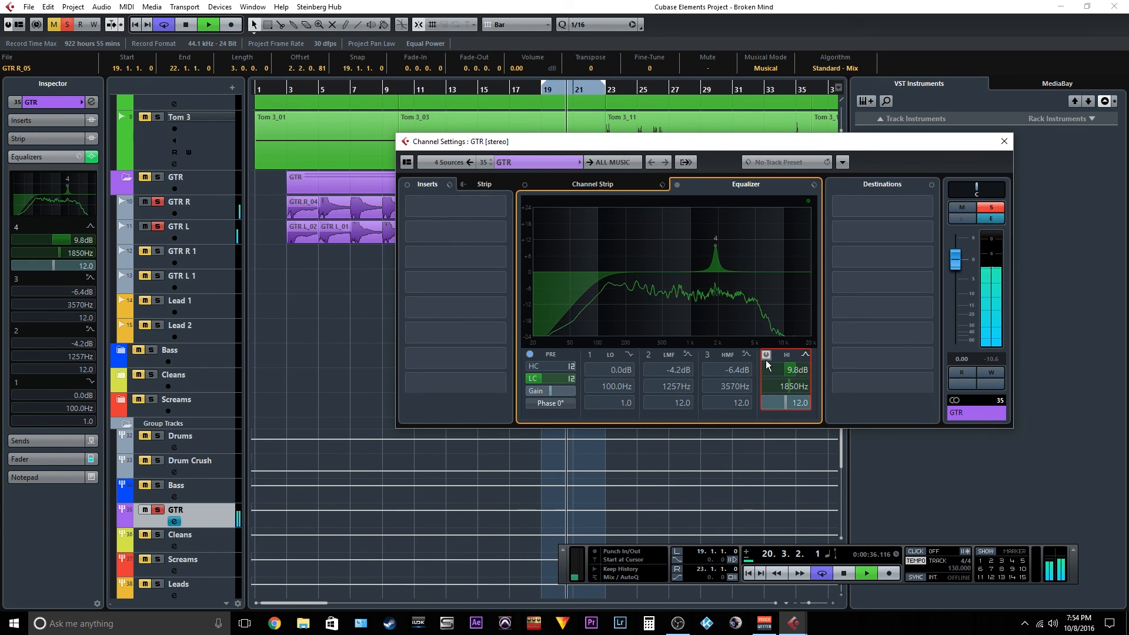
key(space)
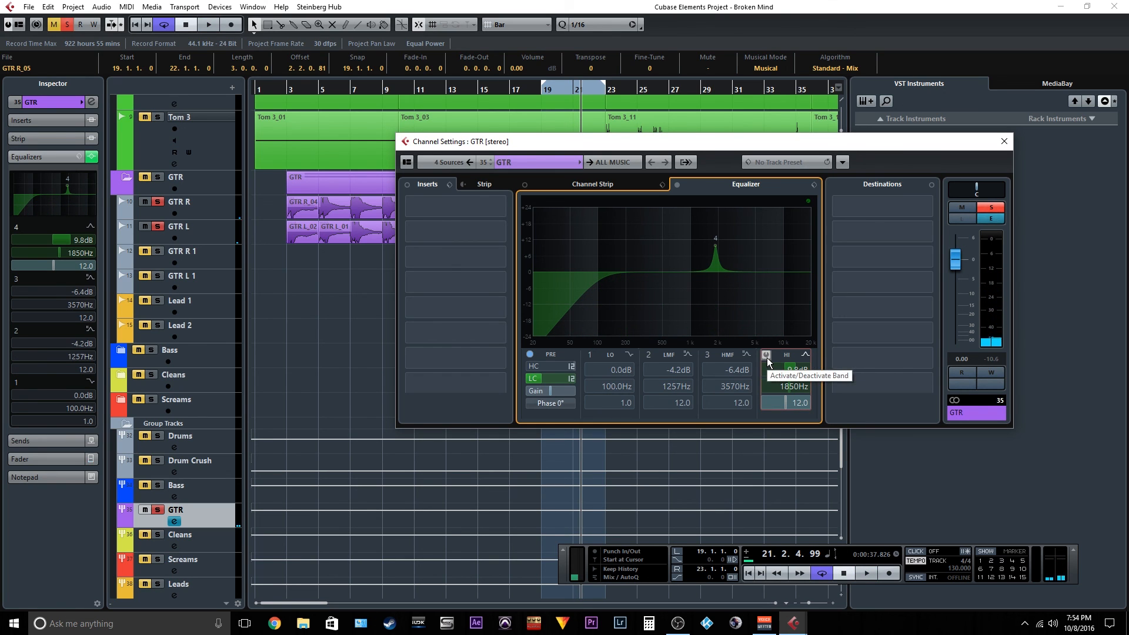
key(space)
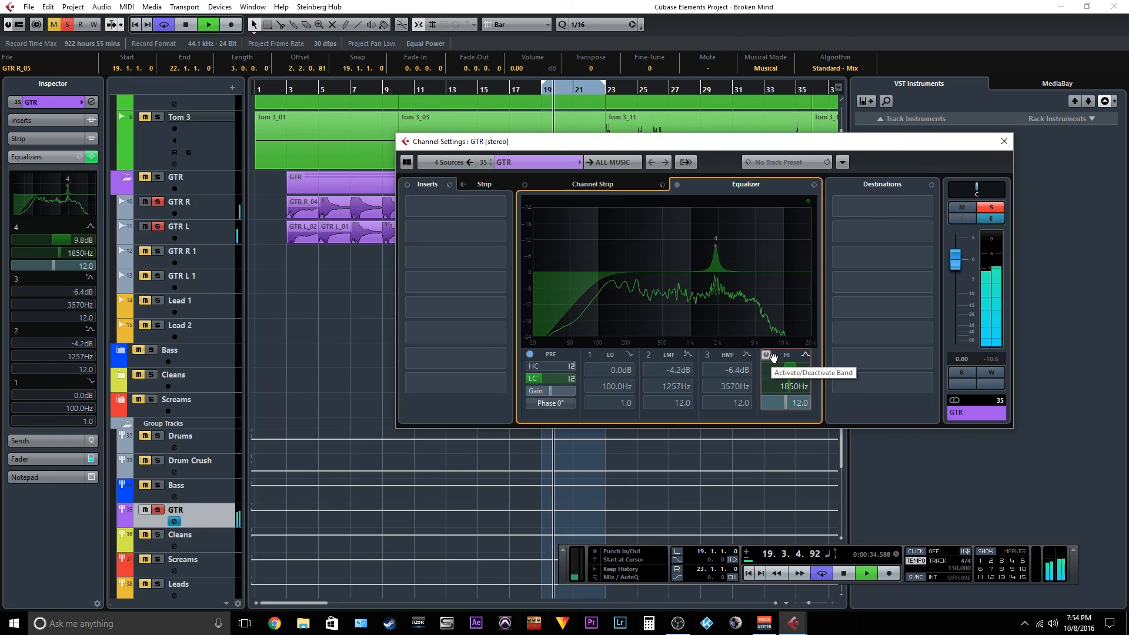
key(space)
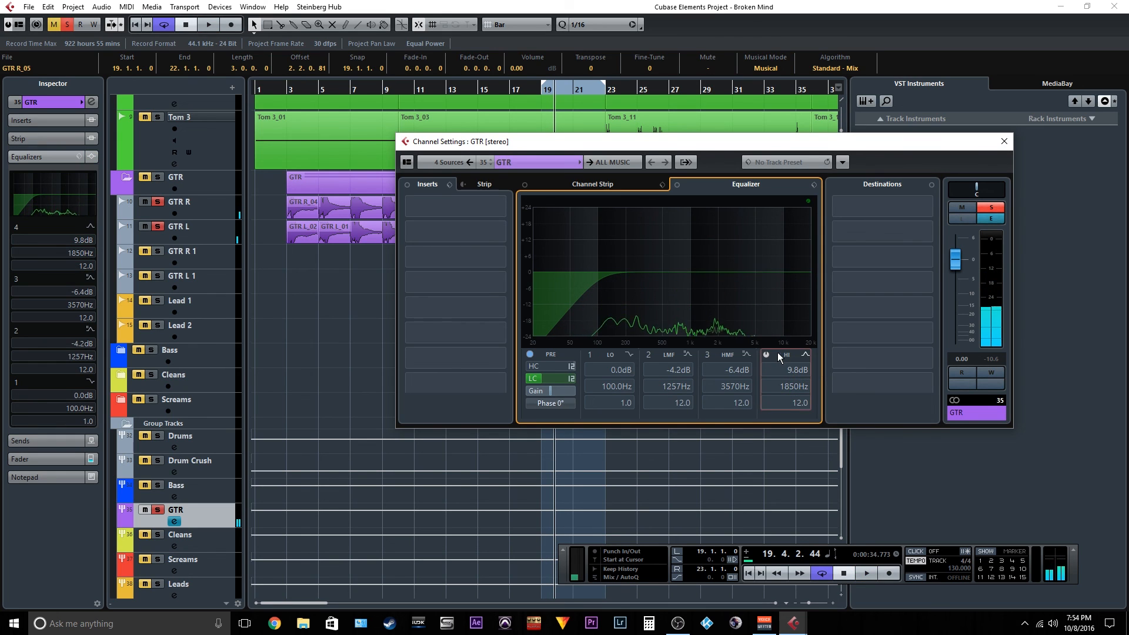
Cut band 4 to -8.5 dB and compare the loop with that band off and on, leaving it enabled and stopping playback.
drag(778, 366, 769, 368)
key(space)
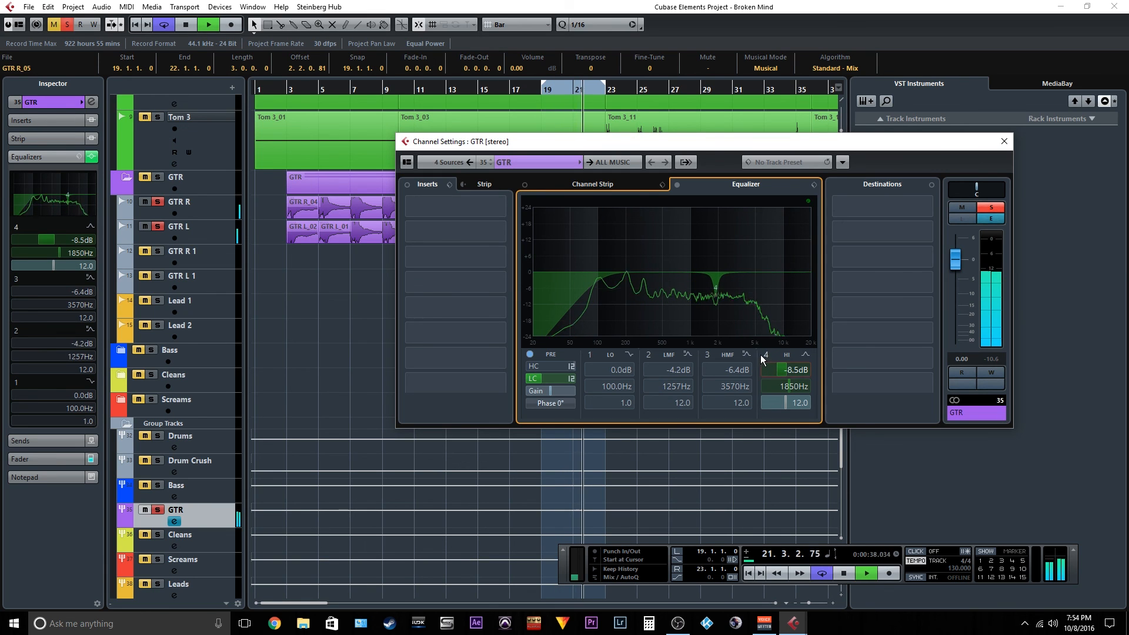
click(765, 355)
click(766, 355)
click(765, 355)
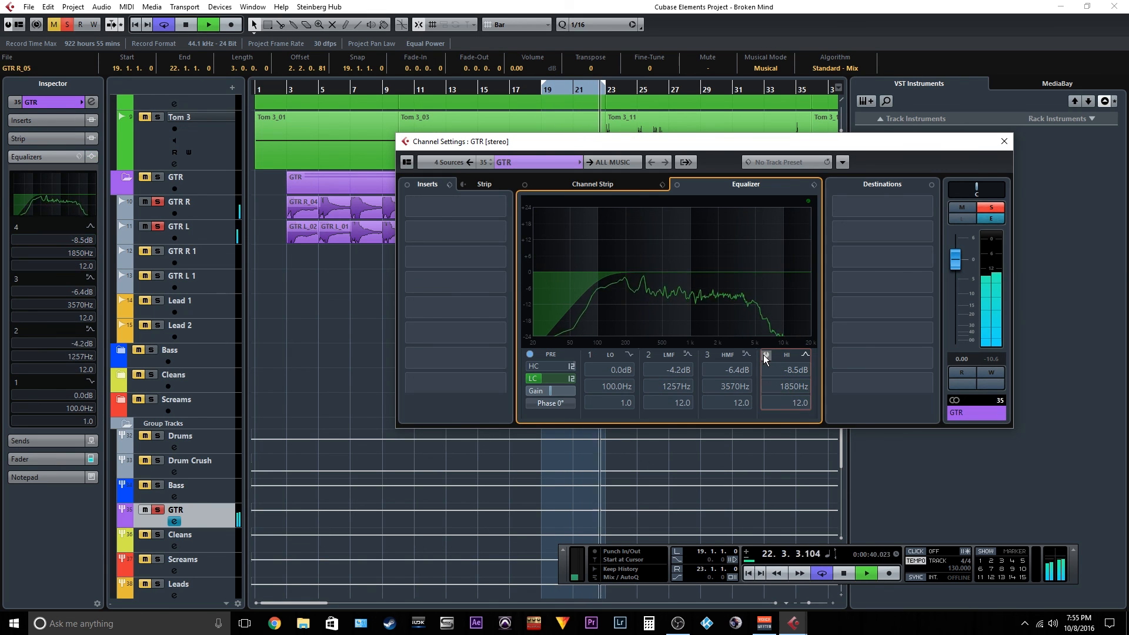
click(766, 355)
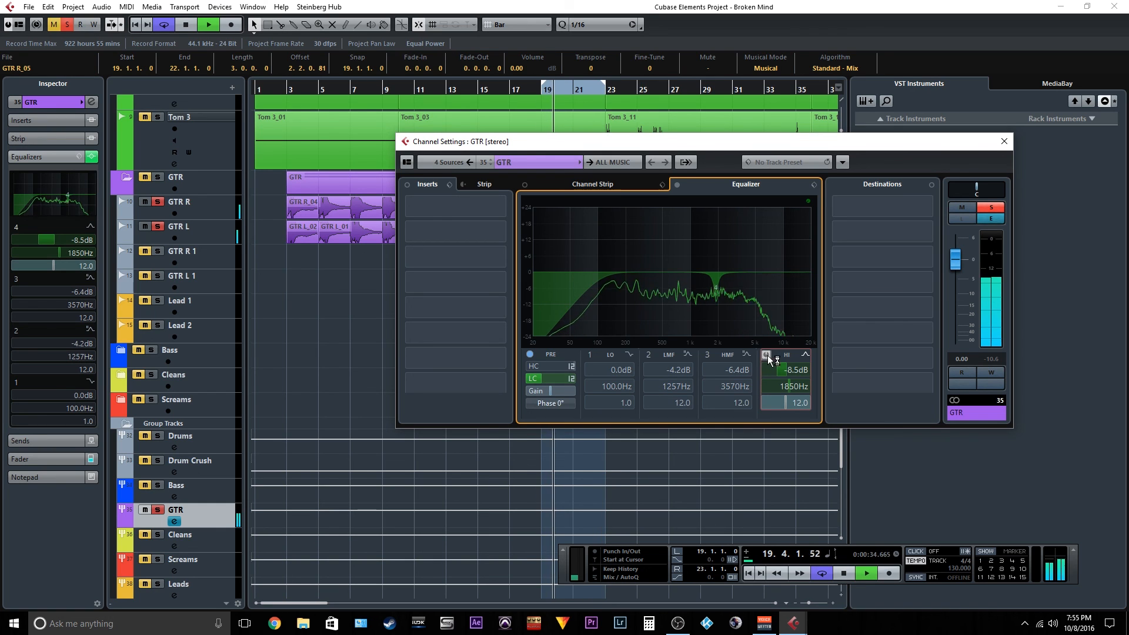
key(space)
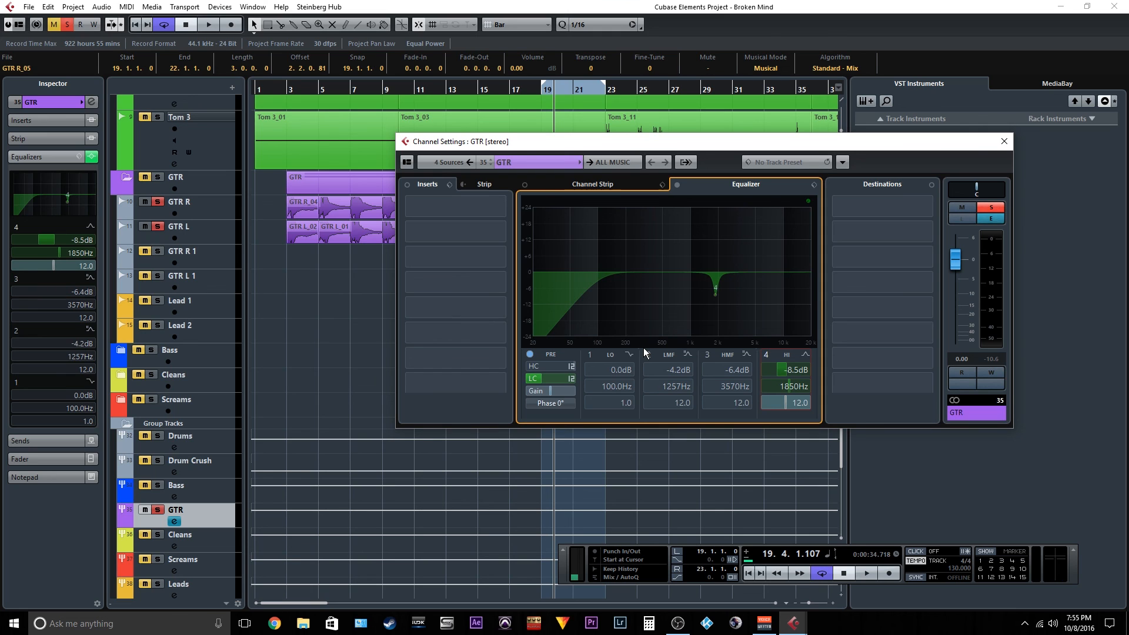
Re-enable band 3, boost its gain to 8.3 dB, and play the guitar loop.
click(707, 355)
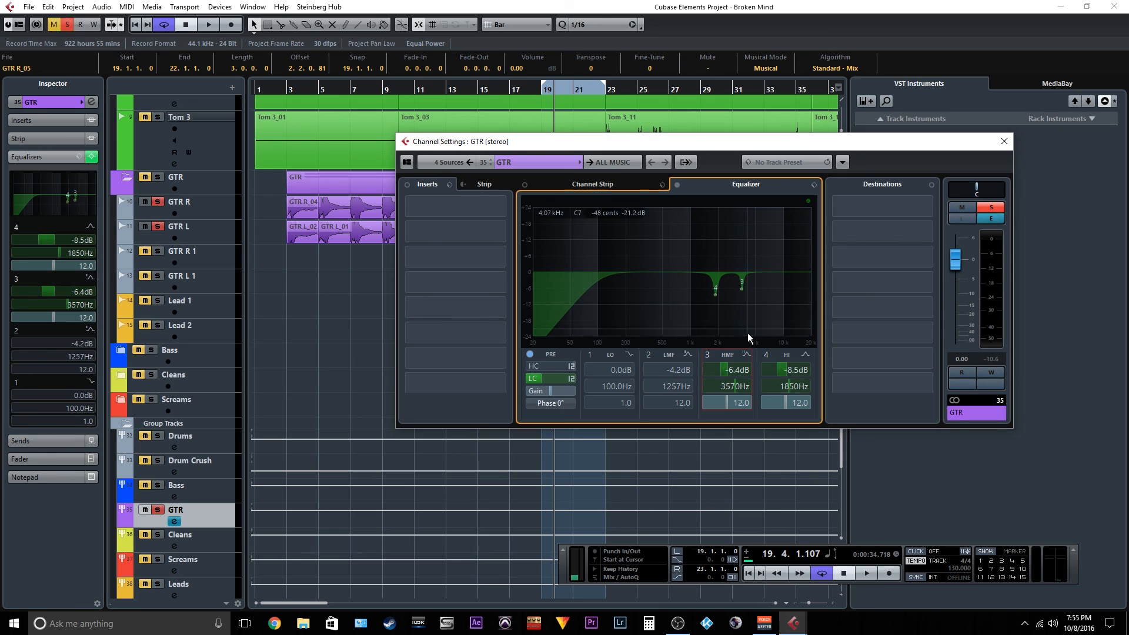
drag(729, 368, 747, 370)
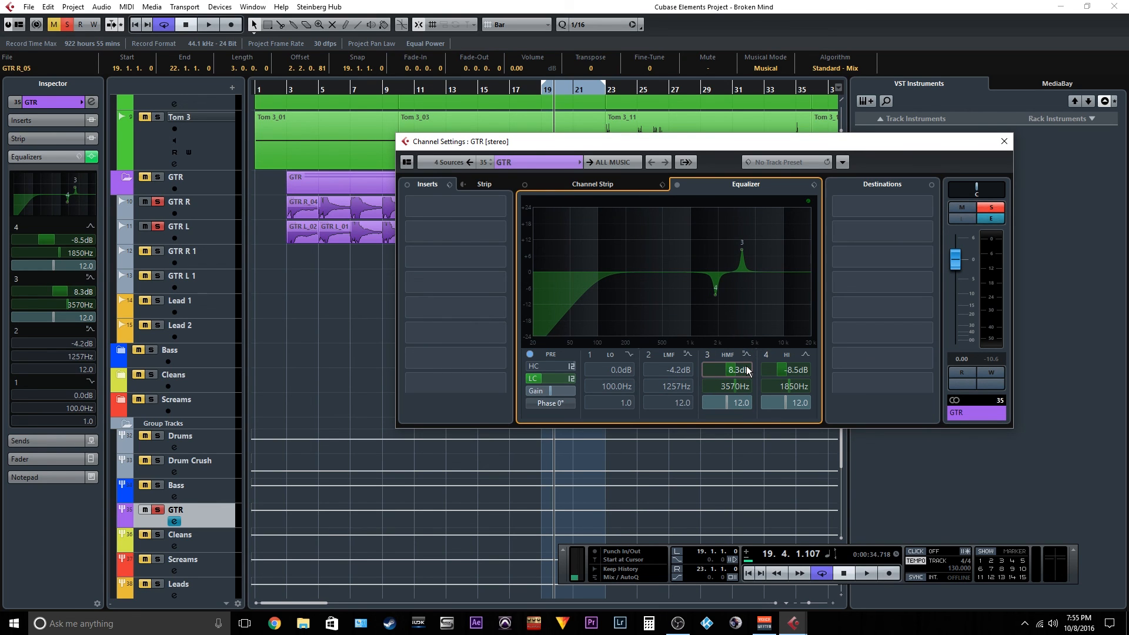
key(space)
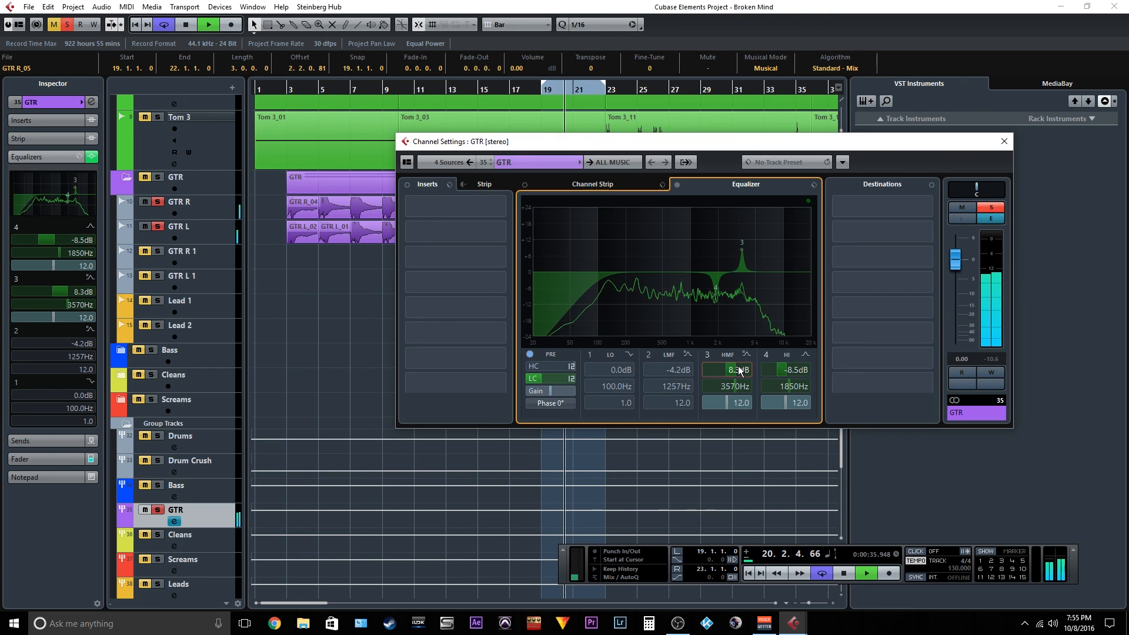
Cut band 3 to -8.7 dB during playback, compare it off and on, and stop playback with the band enabled.
mouse_move(739, 369)
mouse_down()
mouse_move(750, 365)
mouse_move(722, 365)
mouse_up()
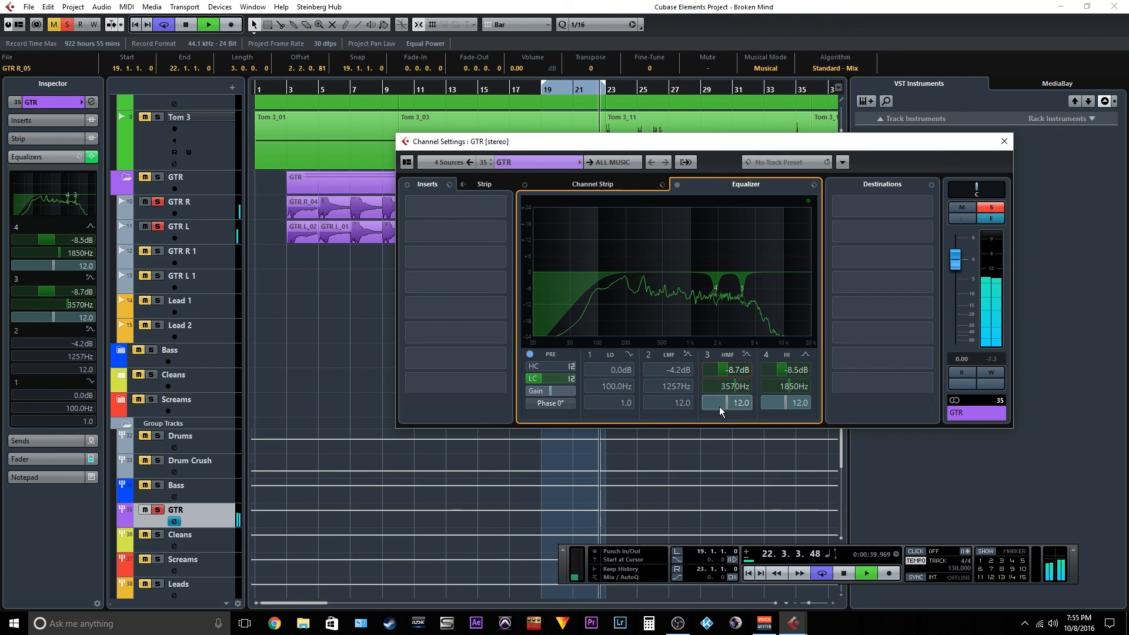
click(707, 355)
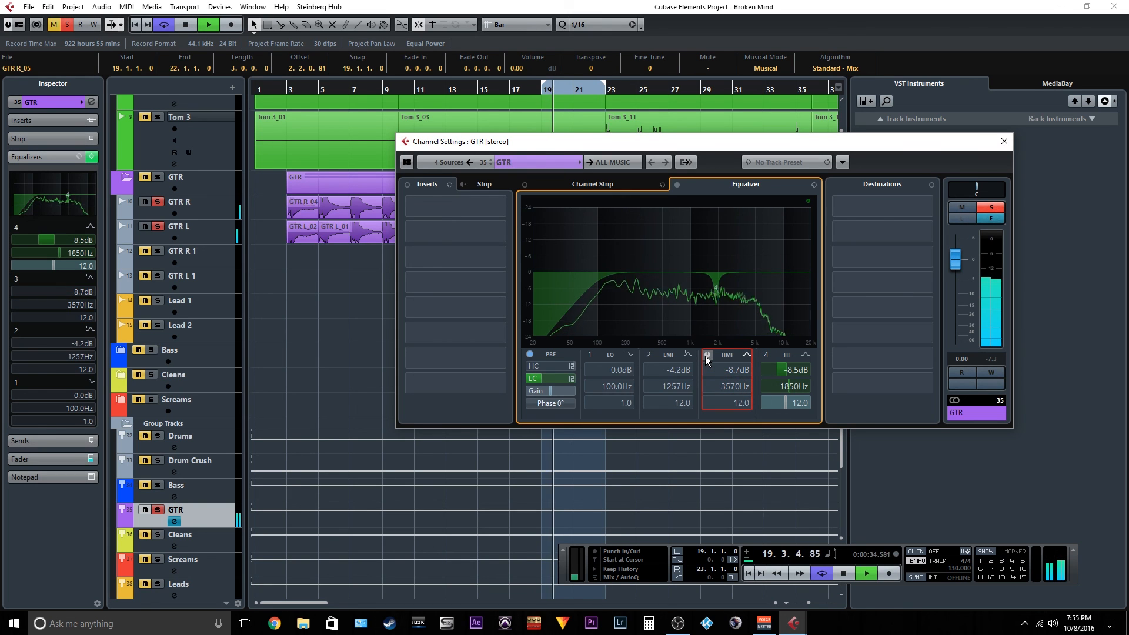
click(707, 355)
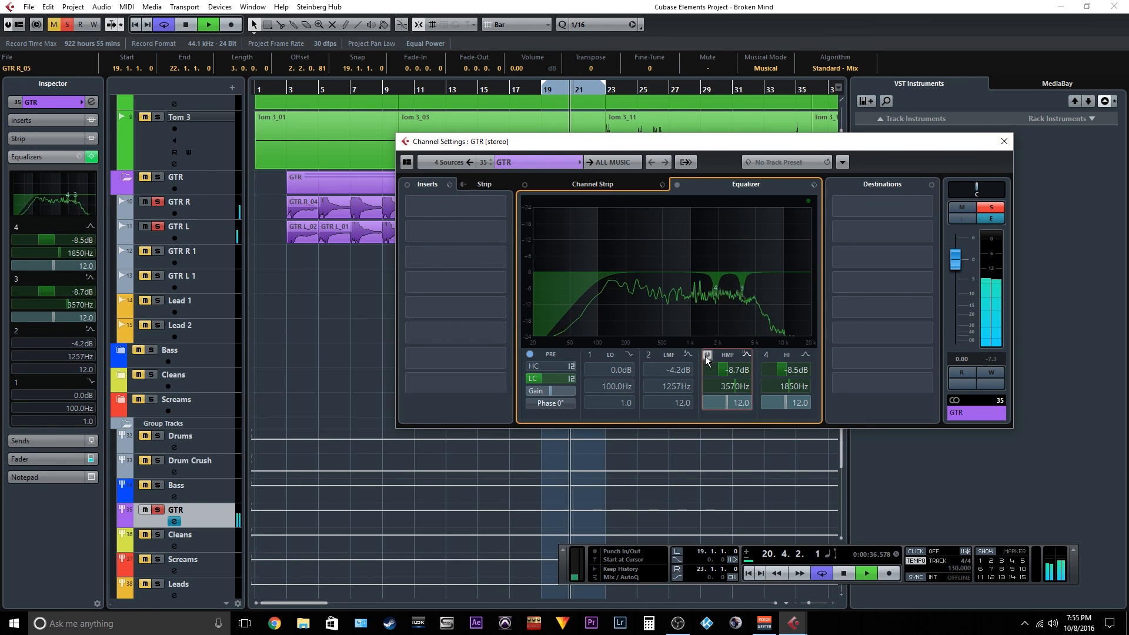
key(space)
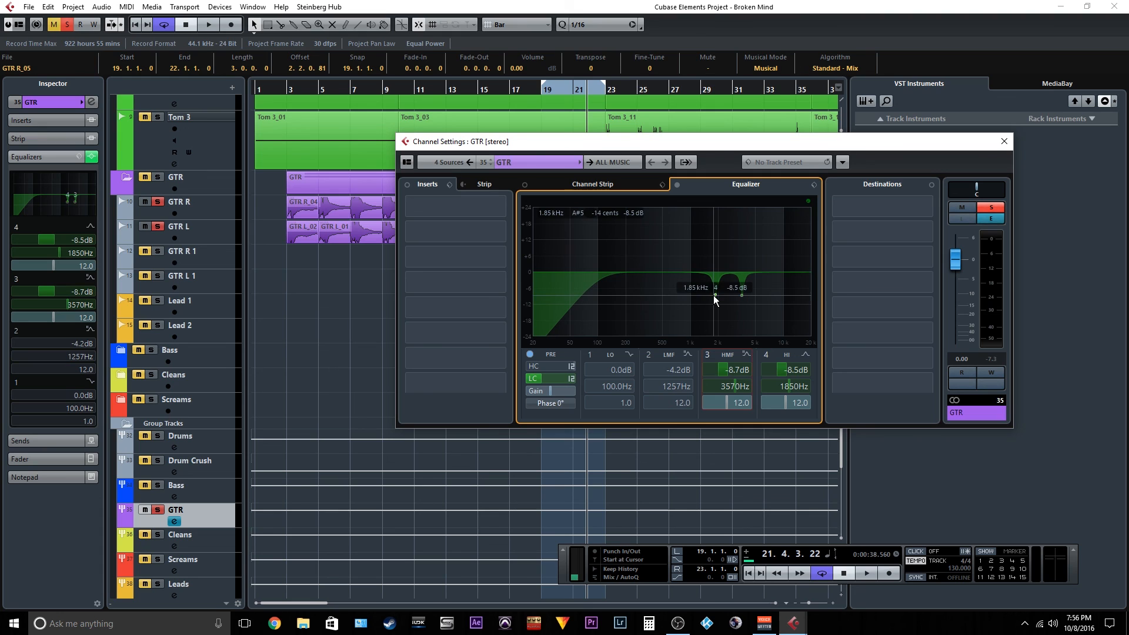
Boost band 4 to 12.4 dB at 1877 Hz, play the loop, and cut that band to -9.3 dB before stopping playback.
drag(715, 295, 715, 239)
key(space)
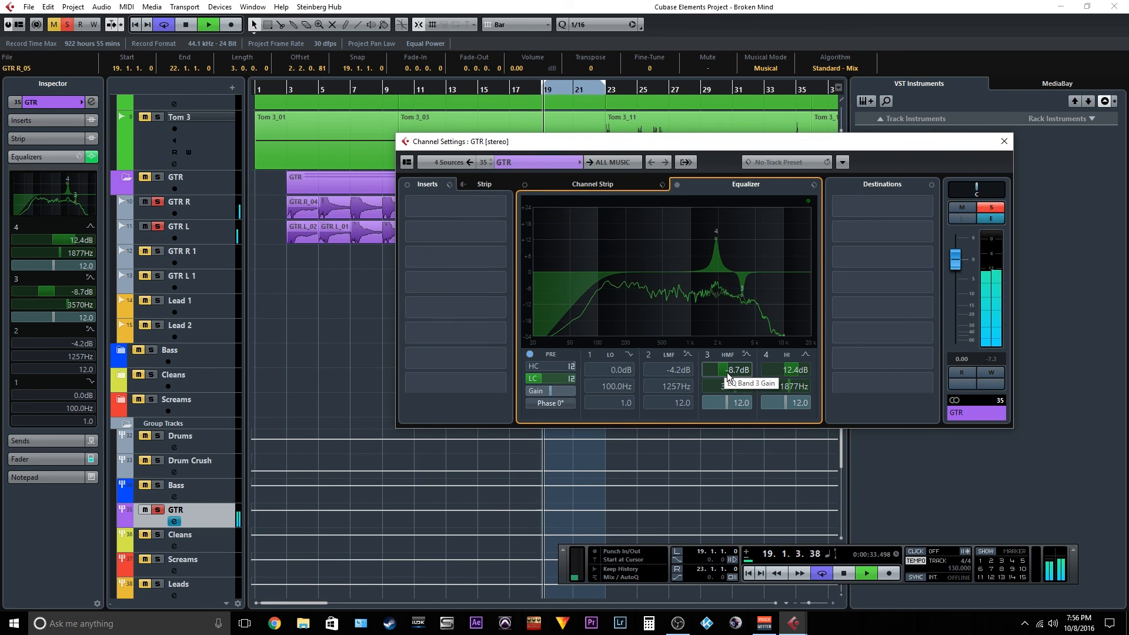
drag(774, 366, 724, 476)
key(space)
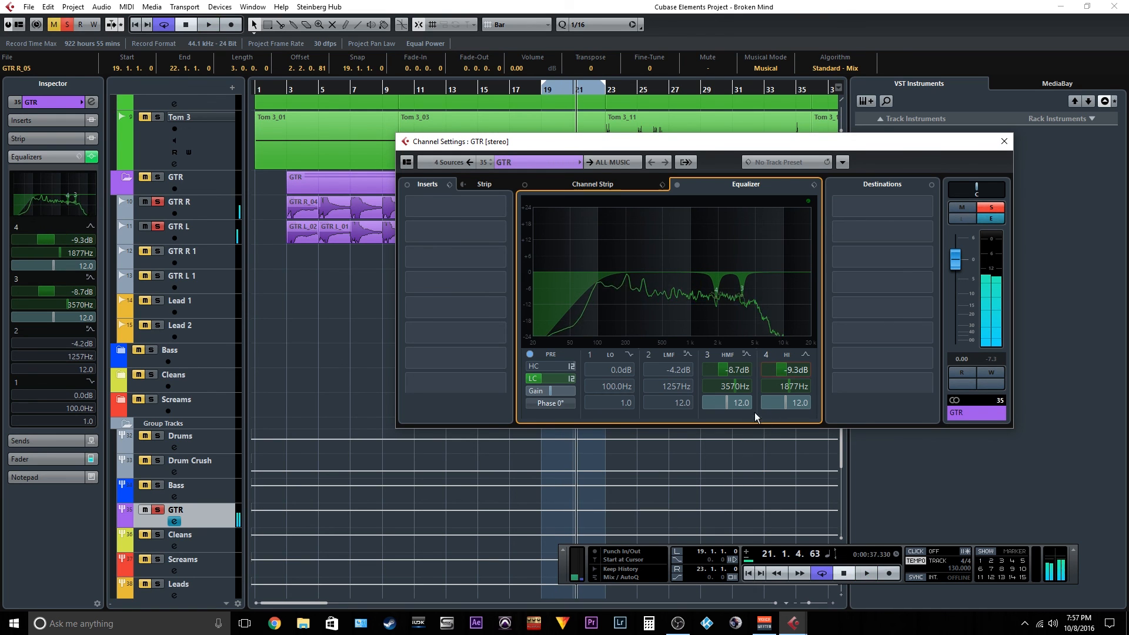
Reduce the cuts on bands 3 and 4 to -7.6 dB each.
drag(772, 372, 783, 368)
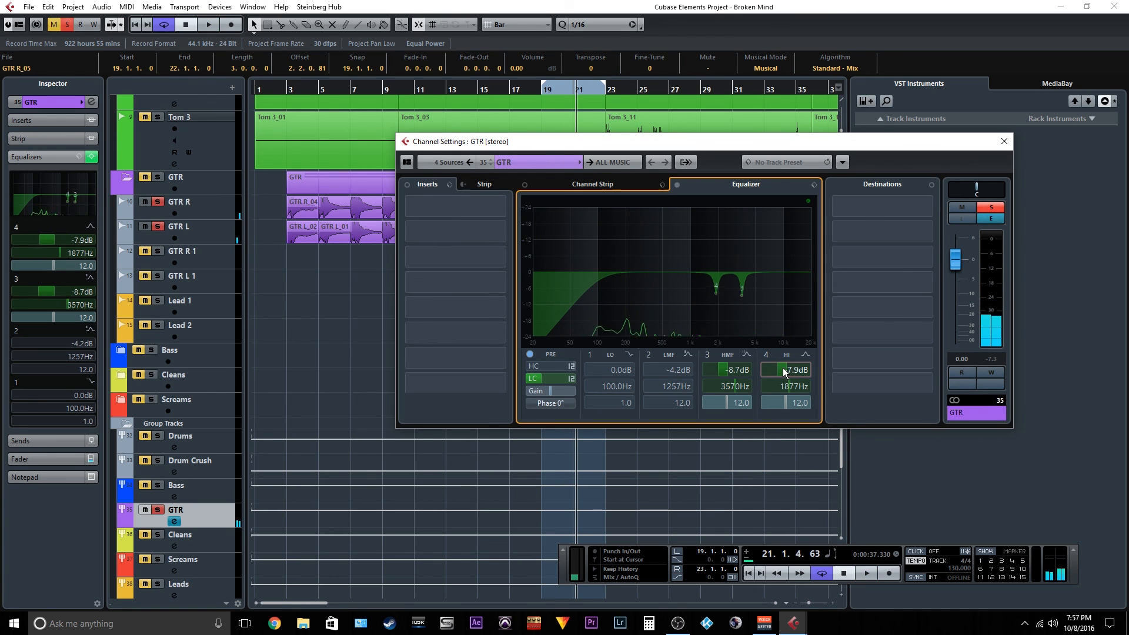
scroll(783, 370, down, 4)
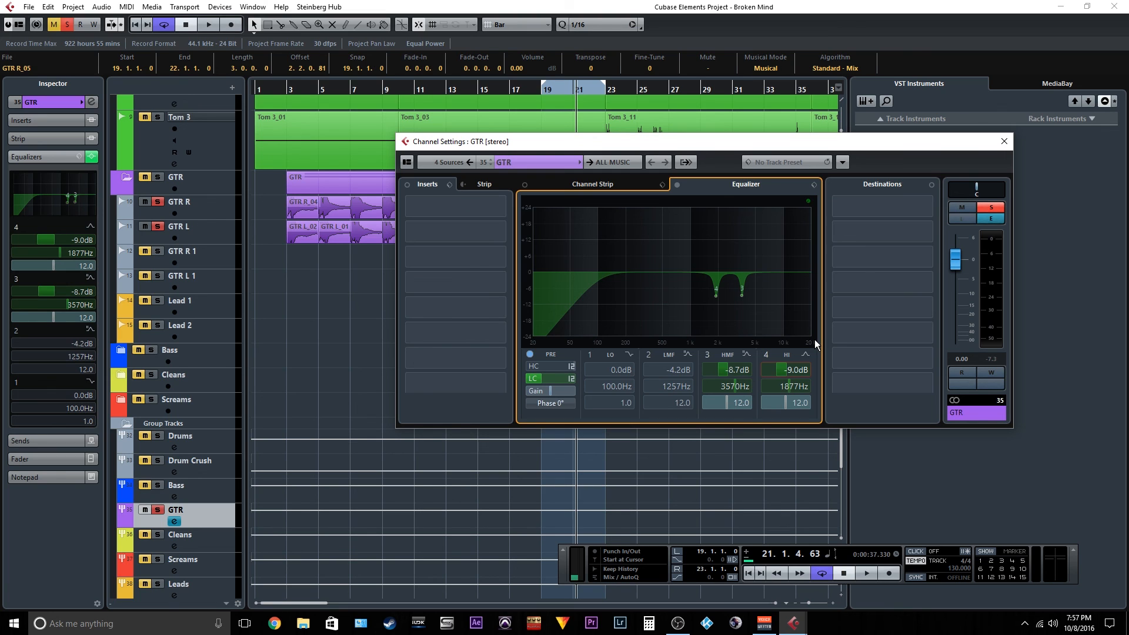
mouse_move(780, 371)
mouse_down()
mouse_move(700, 368)
mouse_move(785, 368)
mouse_up()
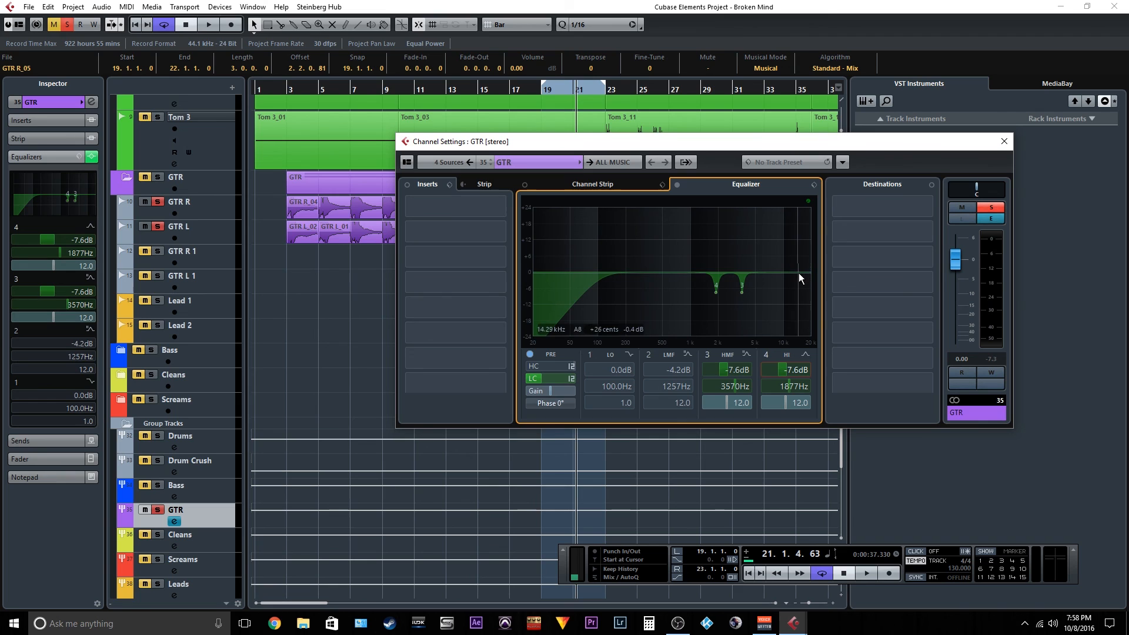
Enable the pre-filter's high-cut, lower its frequency to 10904 Hz, and switch the high-cut off again.
click(530, 366)
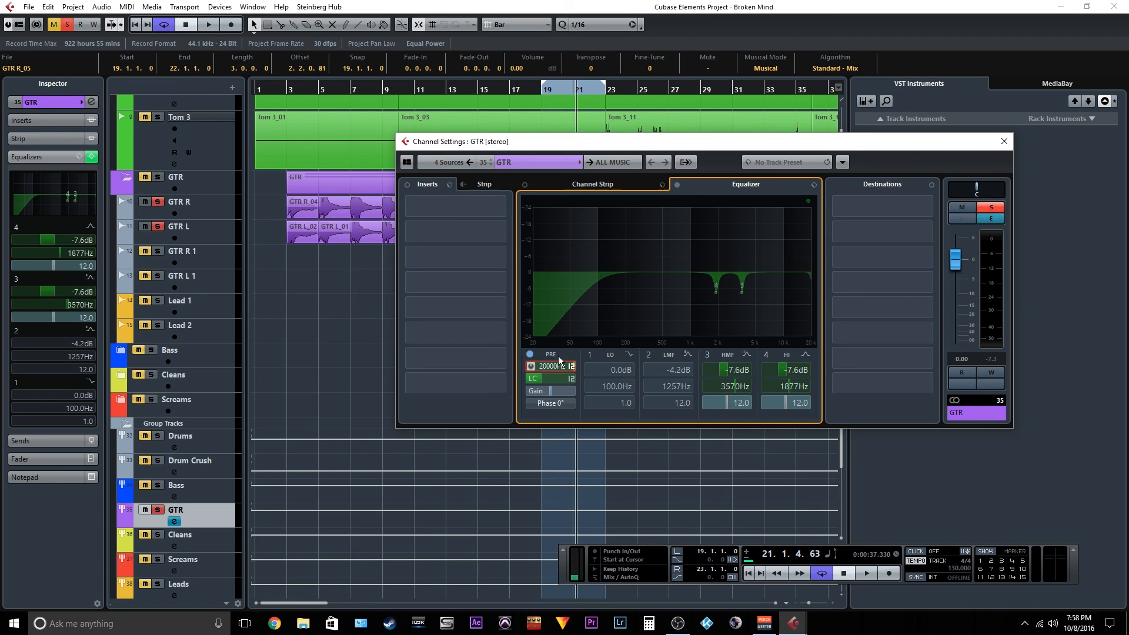
mouse_move(561, 366)
mouse_down()
mouse_move(542, 369)
mouse_move(554, 365)
mouse_up()
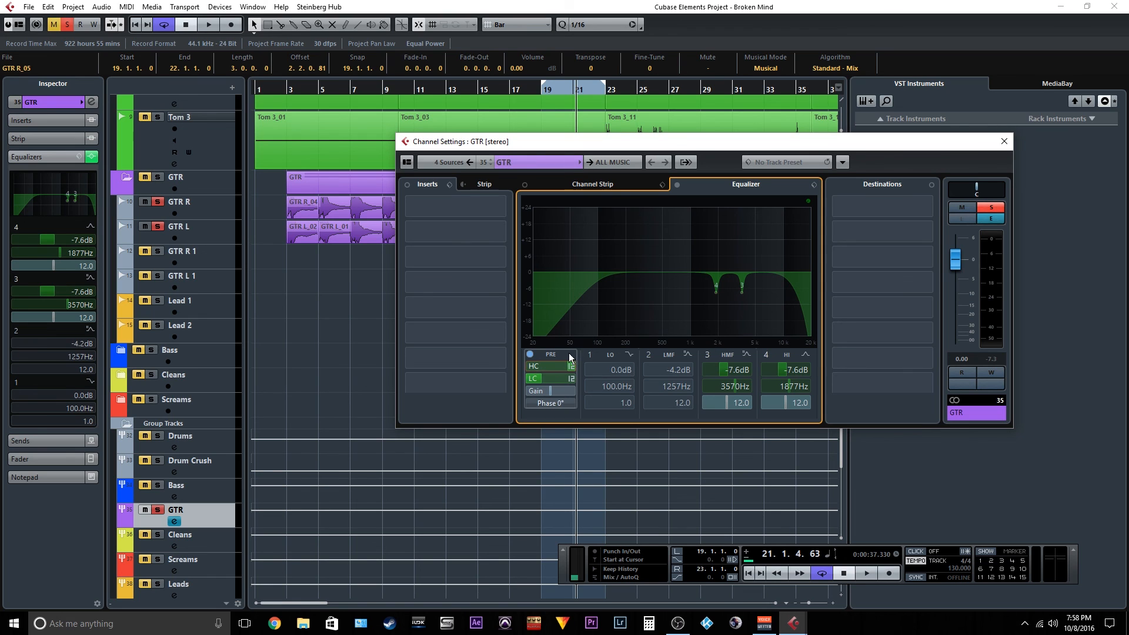
click(529, 368)
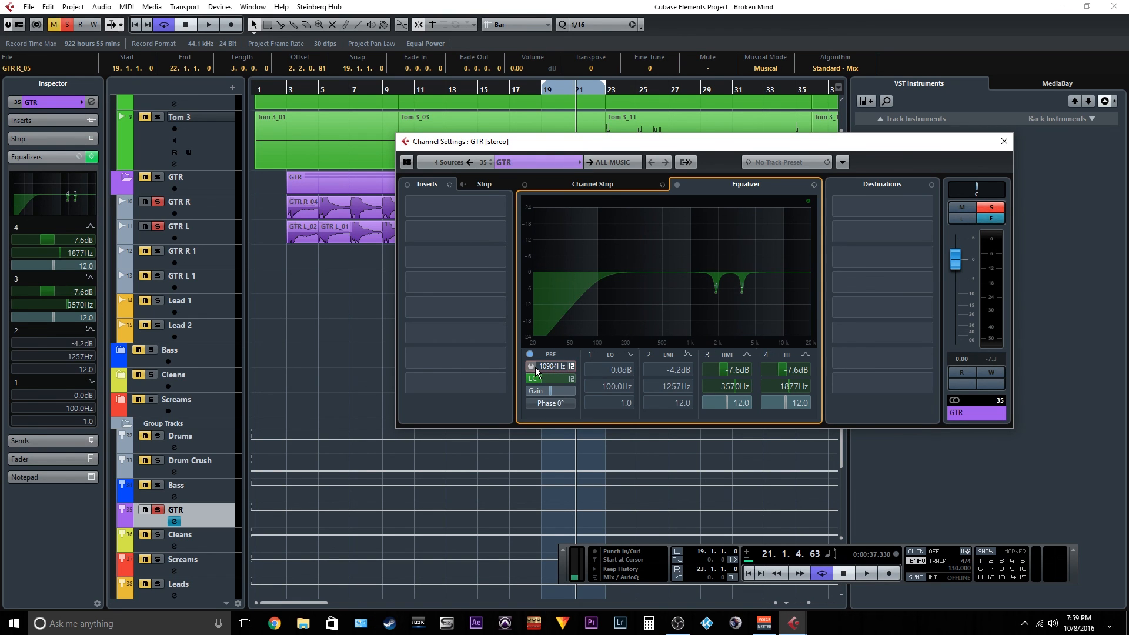